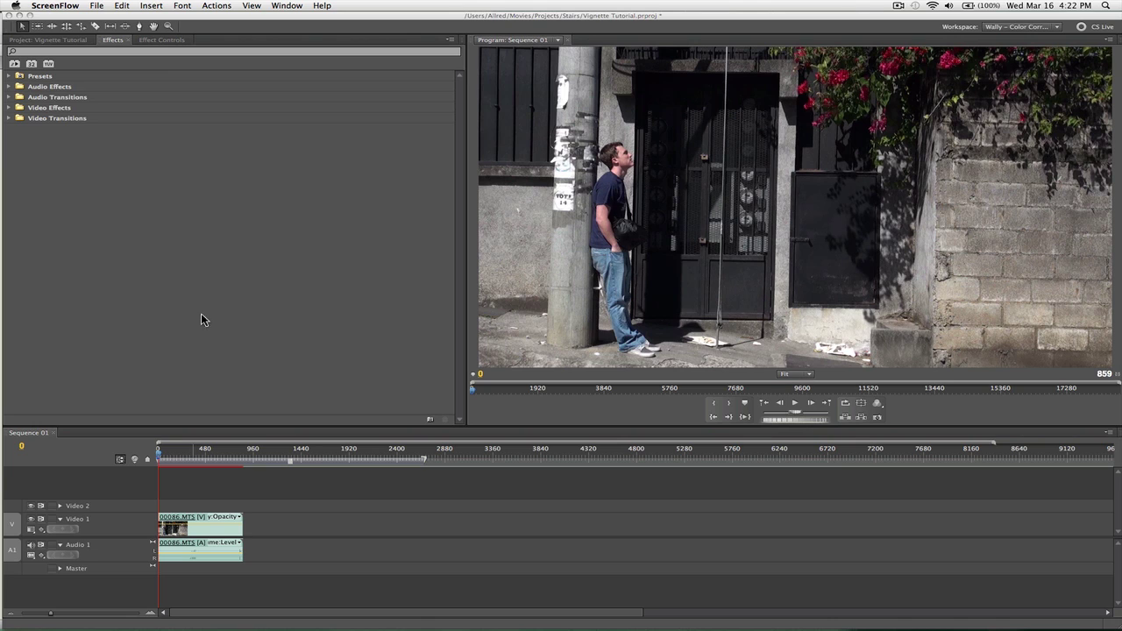
Step: Create a new black colour matte named 'Black Matte'
{"action": "left_click", "coordinate": [125, 181]}
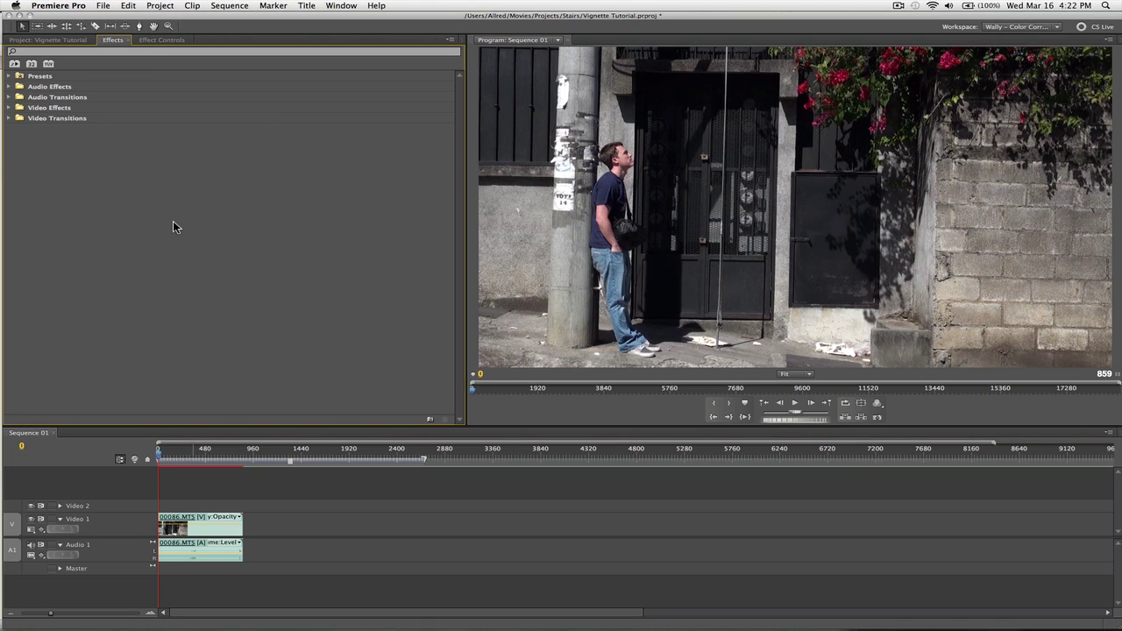
{"action": "left_click", "coordinate": [104, 6]}
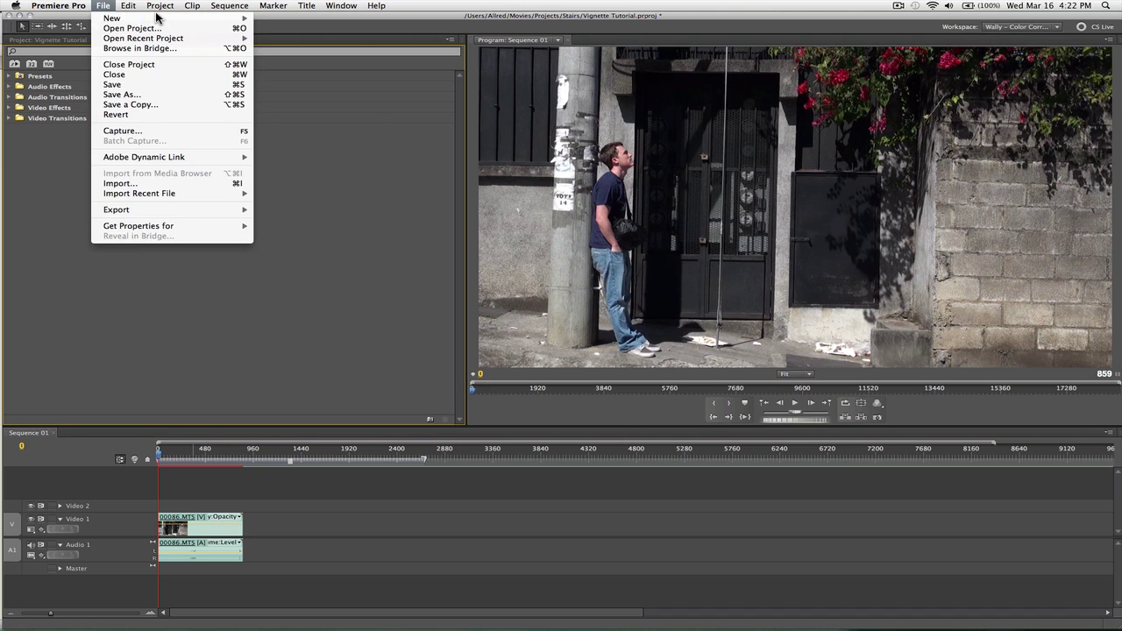
{"action": "mouse_move", "coordinate": [194, 19]}
{"action": "left_click", "coordinate": [336, 106]}
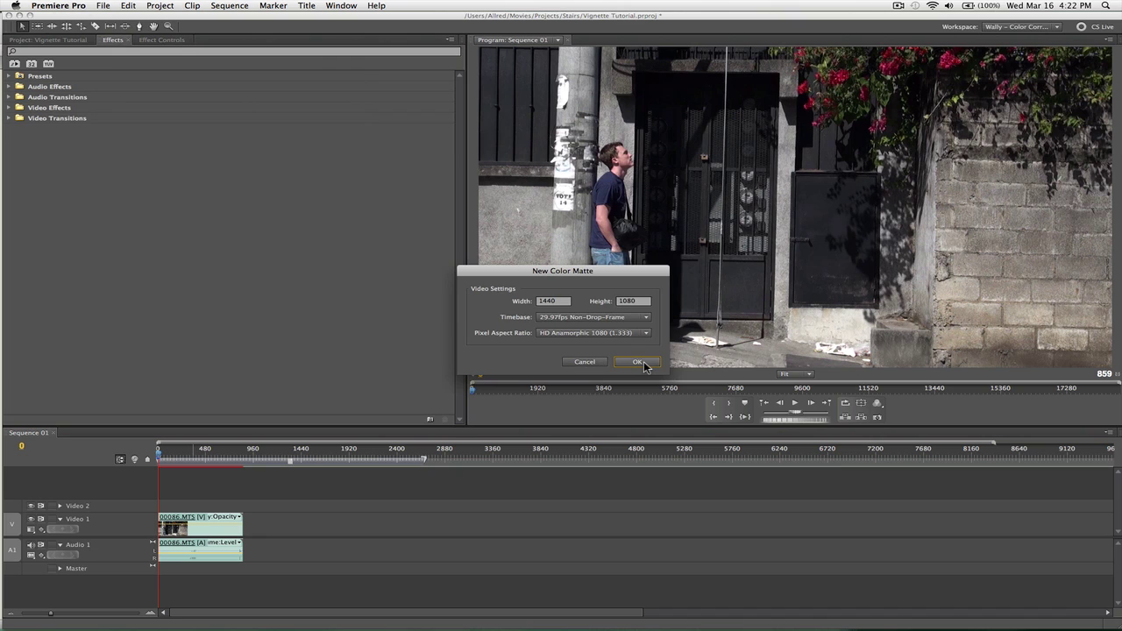
{"action": "left_click", "coordinate": [640, 363]}
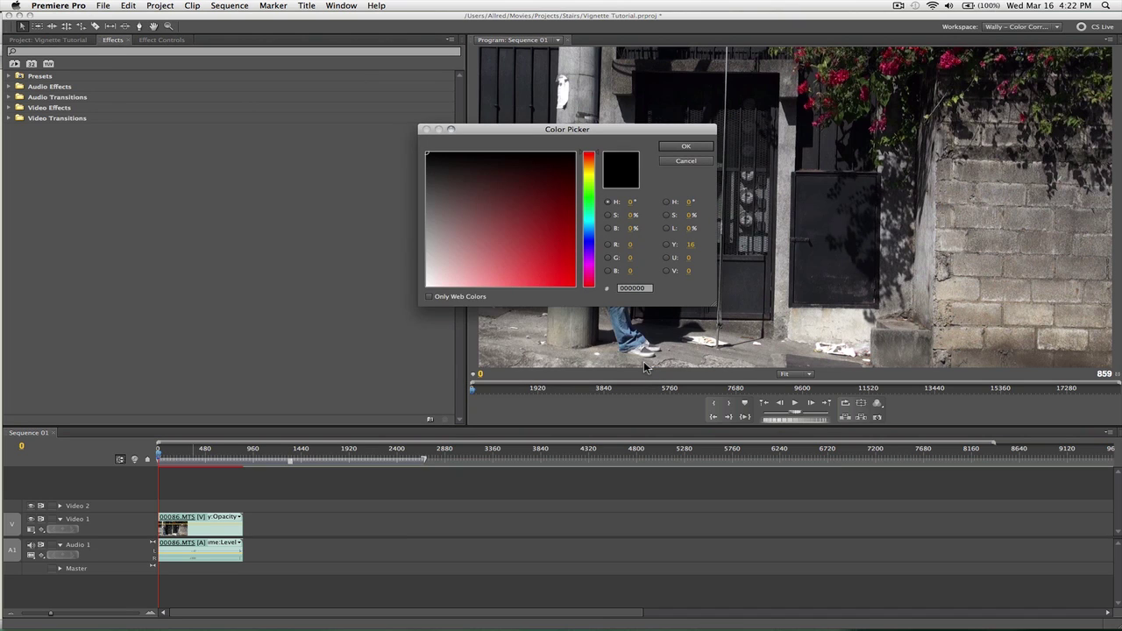
{"action": "left_click", "coordinate": [685, 147]}
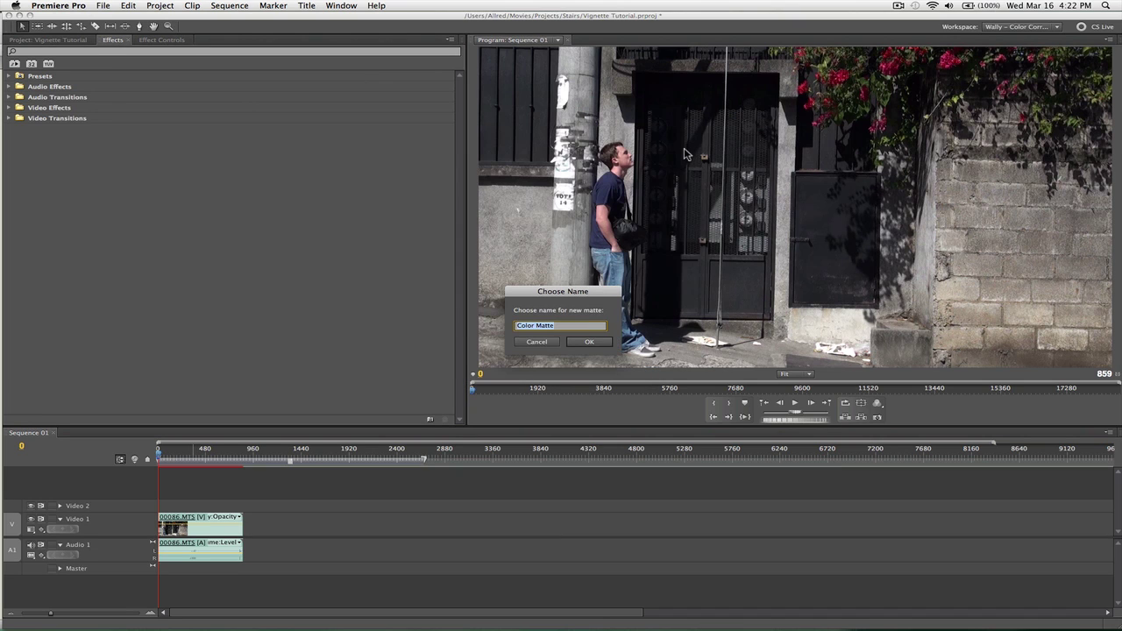
{"action": "type", "text": "Black Matte"}
{"action": "key", "text": "Return"}
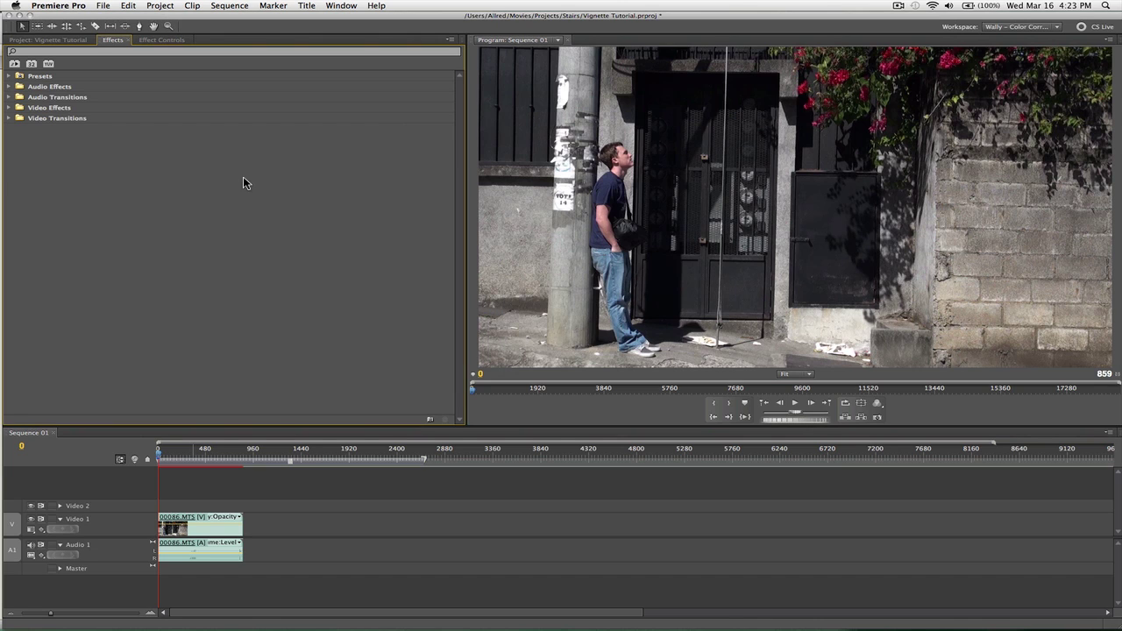
Step: Delete the duplicate Black Matte and place the remaining one on Video 2 above 00086.MTS
{"action": "left_click", "coordinate": [35, 40]}
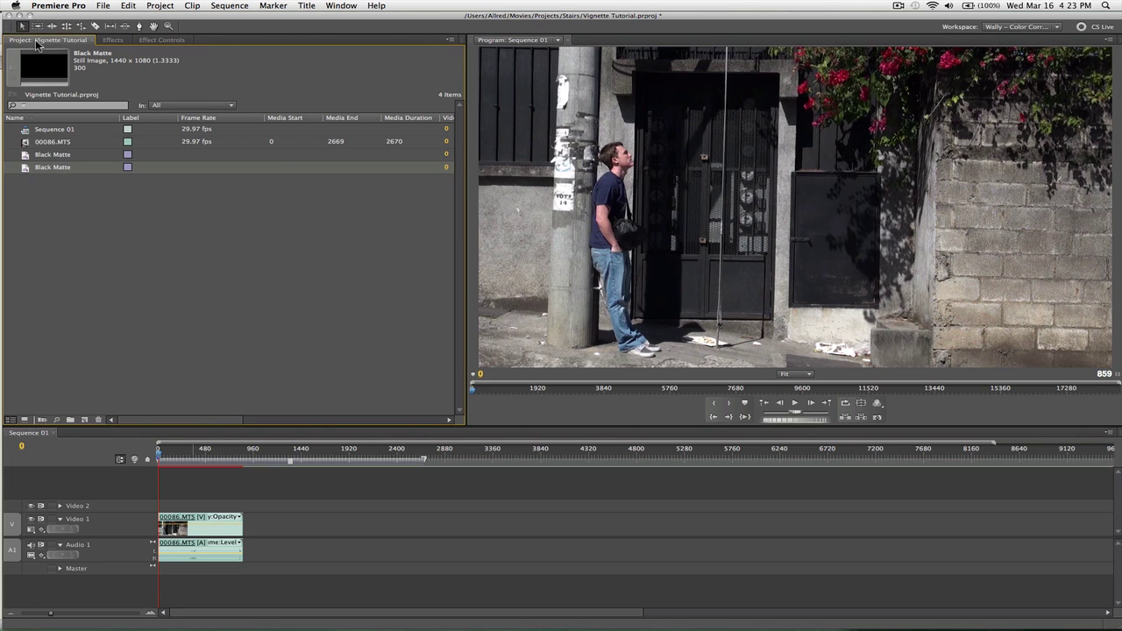
{"action": "left_click", "coordinate": [25, 156]}
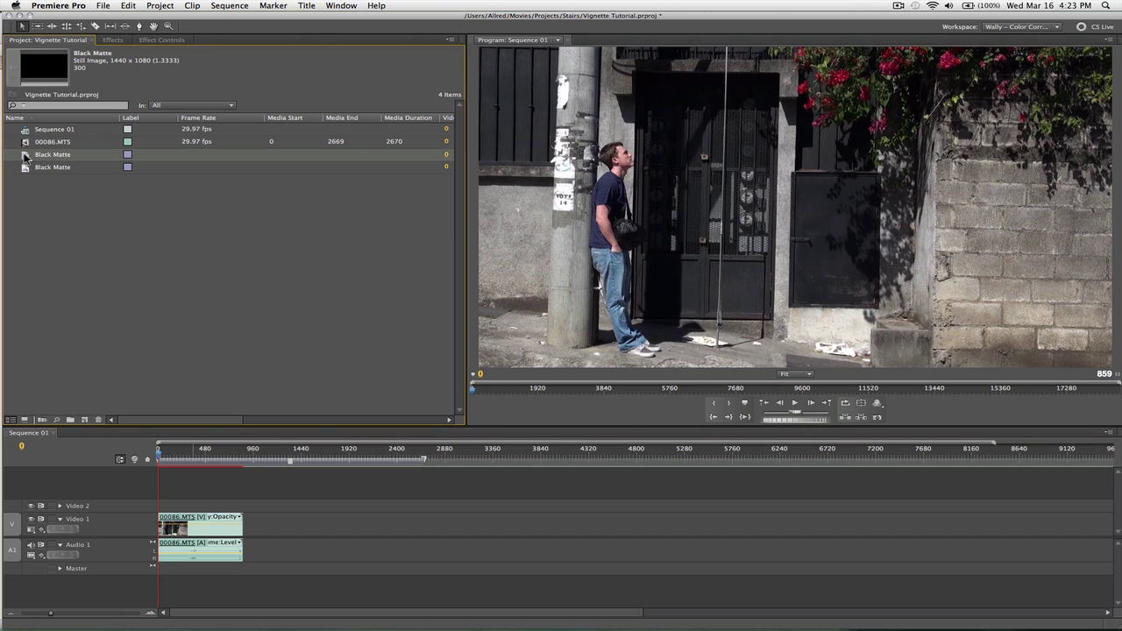
{"action": "key", "text": "Delete"}
{"action": "left_click", "coordinate": [26, 156]}
{"action": "left_click_drag", "start_coordinate": [28, 161], "coordinate": [242, 506]}
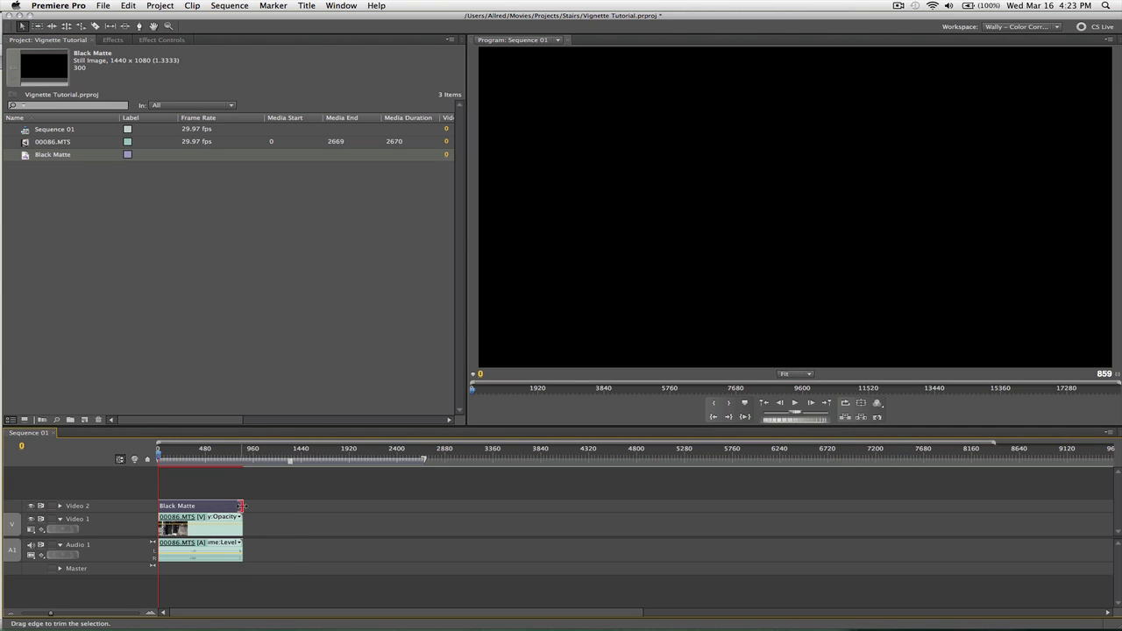
Step: Apply the Video Effects > Generate > Circle effect to the Black Matte clip
{"action": "left_click", "coordinate": [112, 41]}
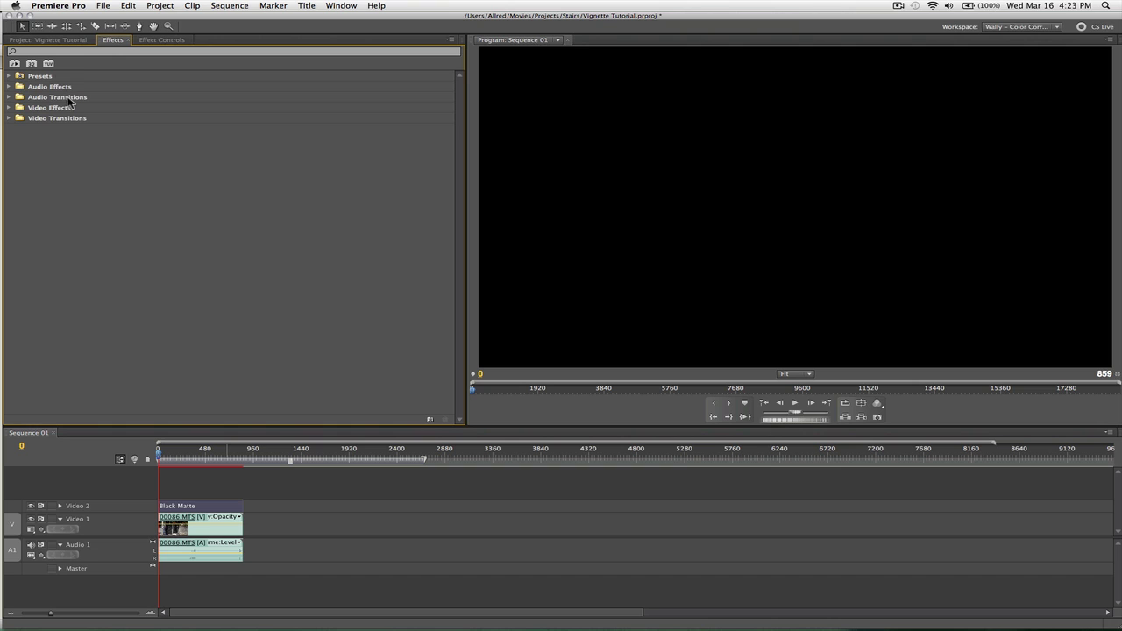
{"action": "left_click", "coordinate": [8, 107]}
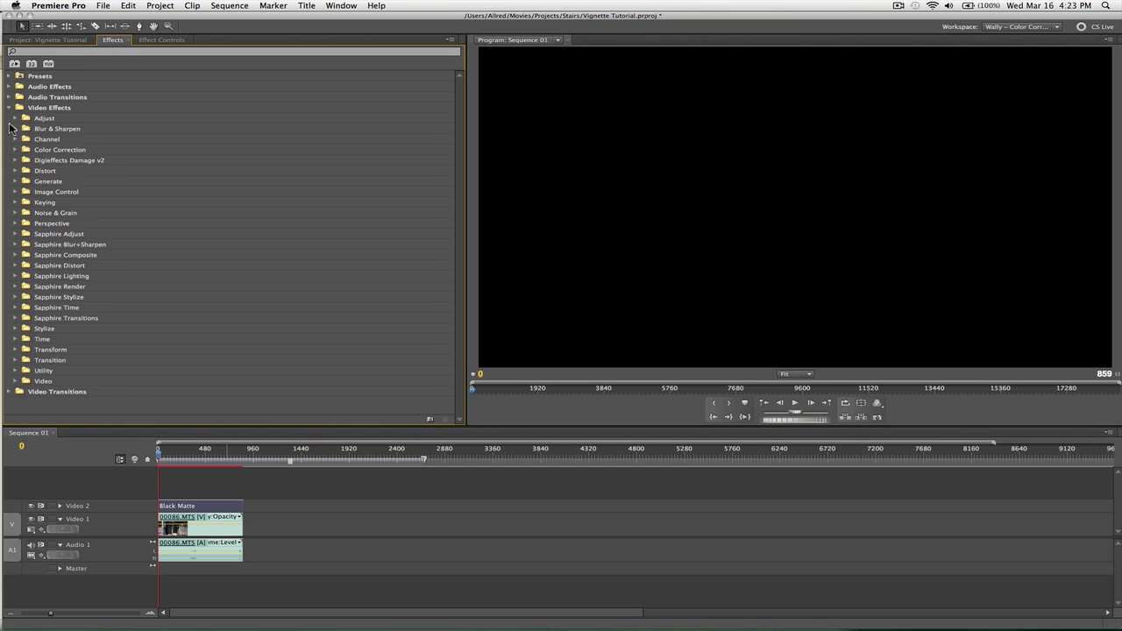
{"action": "left_click", "coordinate": [14, 181]}
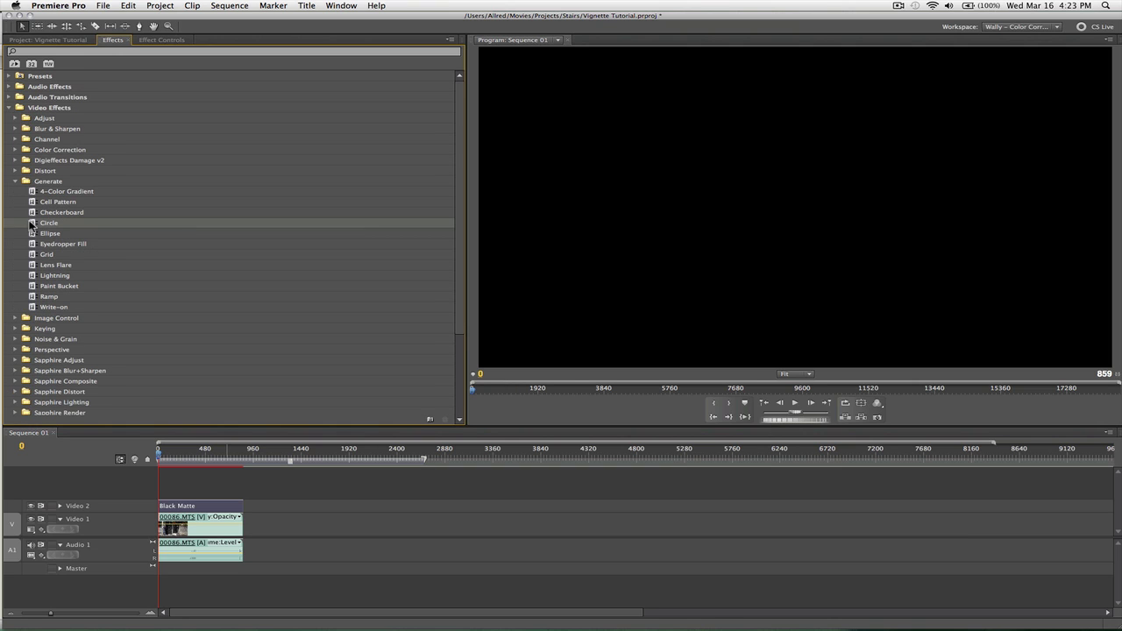
{"action": "left_click_drag", "start_coordinate": [34, 227], "coordinate": [196, 504]}
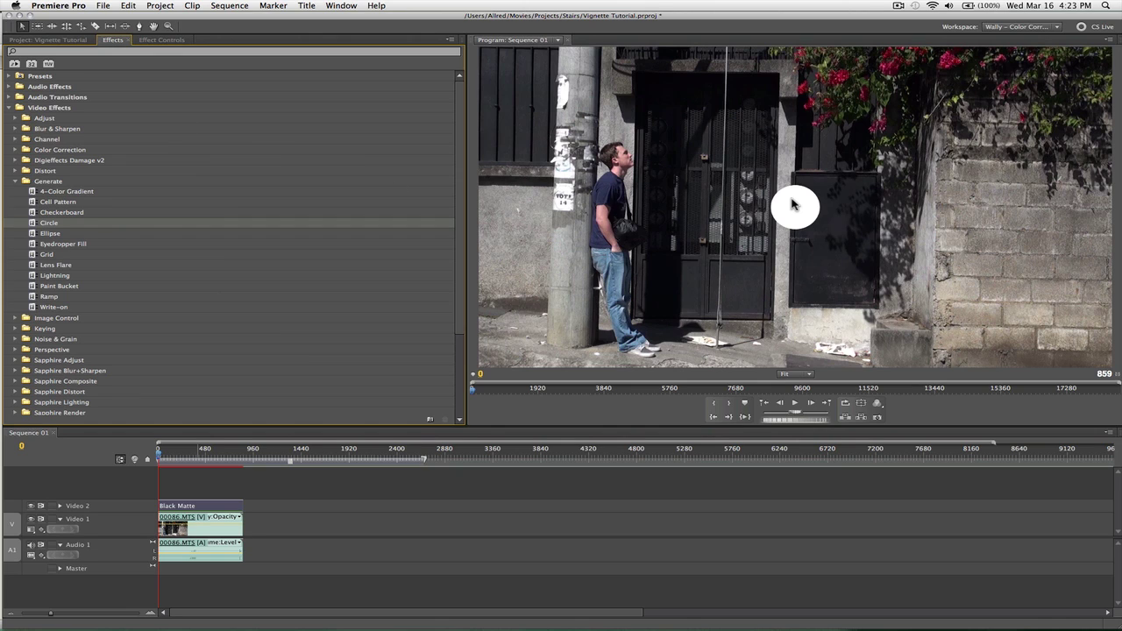
Step: Expand the Circle effect in Effect Controls and pick black as its colour
{"action": "left_click", "coordinate": [161, 41]}
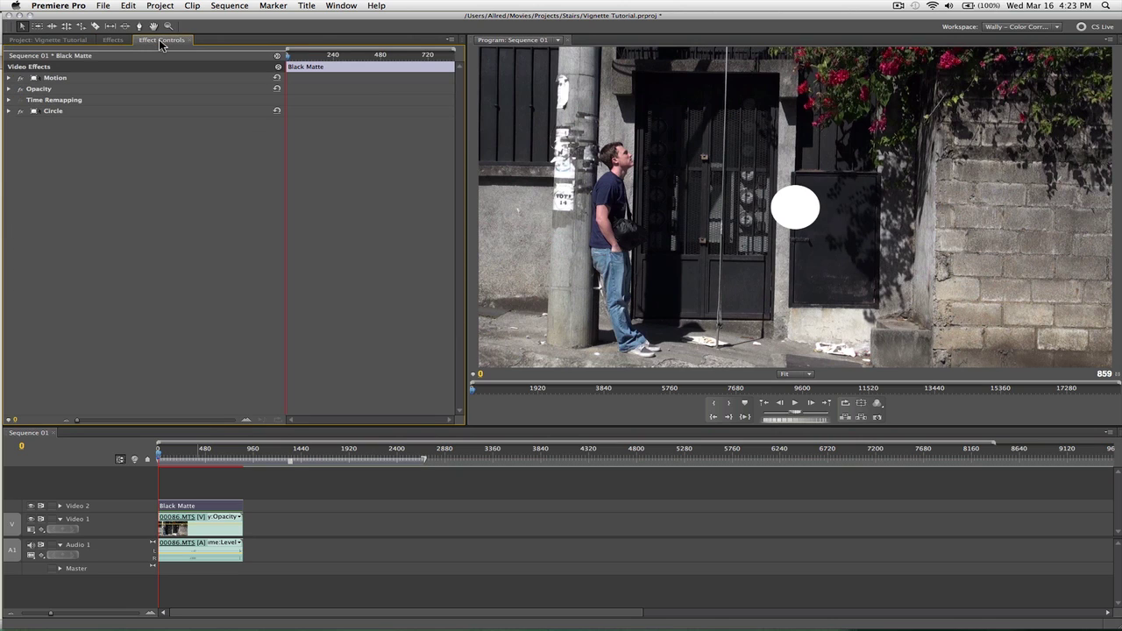
{"action": "left_click", "coordinate": [9, 112]}
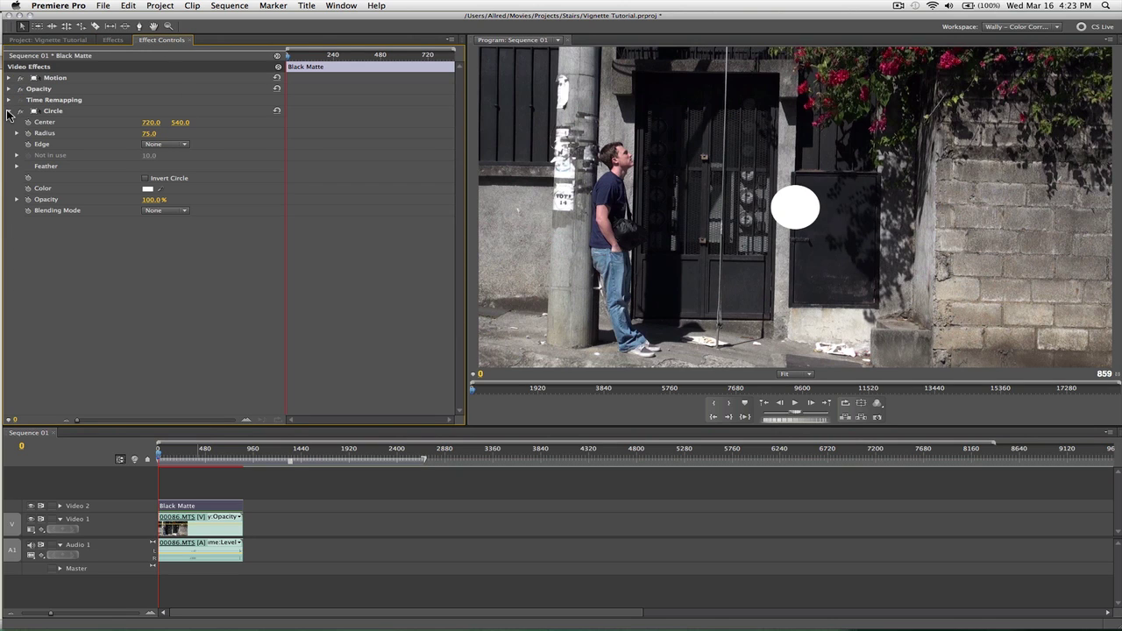
{"action": "left_click", "coordinate": [147, 189]}
{"action": "left_click_drag", "start_coordinate": [456, 193], "coordinate": [400, 123]}
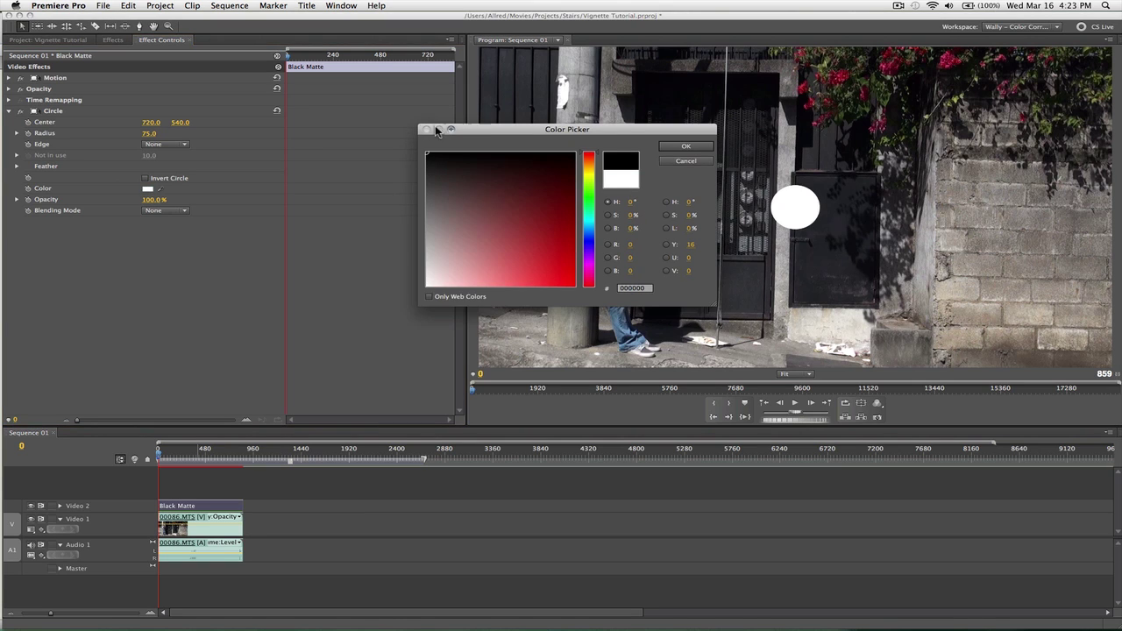
Step: Confirm the black circle colour, check Invert Circle and enlarge the radius to 852.0
{"action": "left_click", "coordinate": [684, 147]}
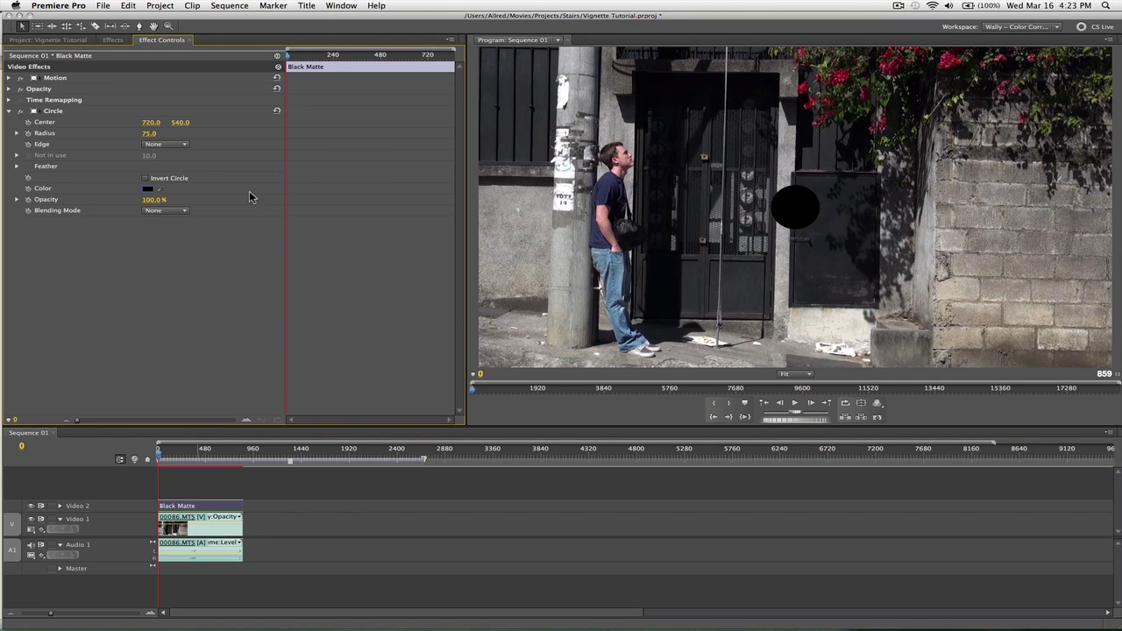
{"action": "left_click", "coordinate": [146, 179]}
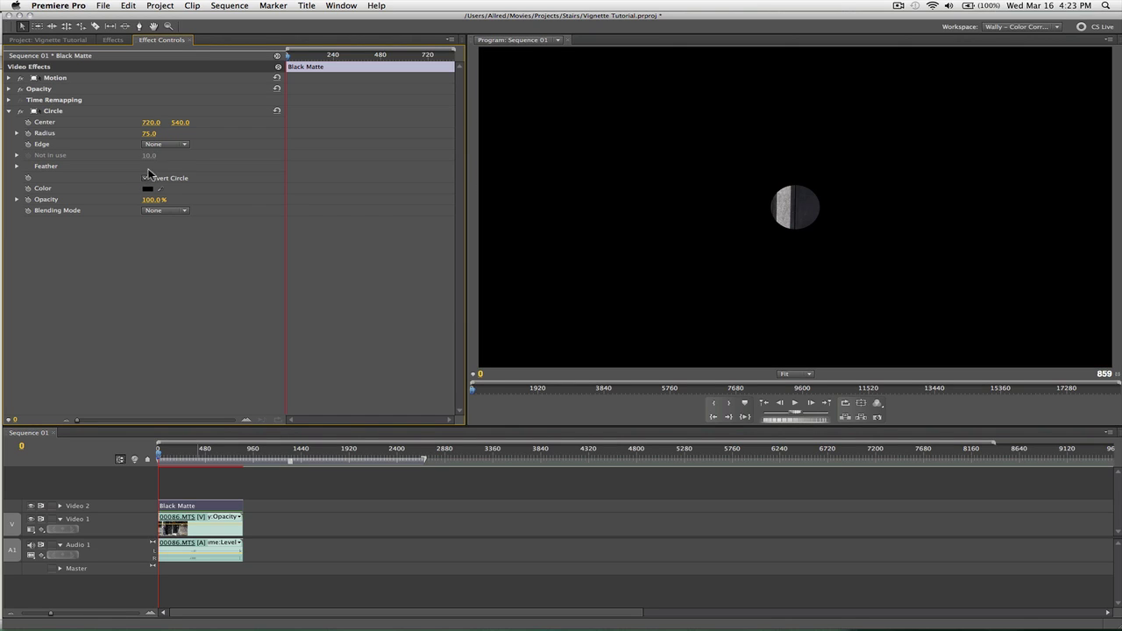
{"action": "left_click_drag", "start_coordinate": [149, 136], "coordinate": [677, 136]}
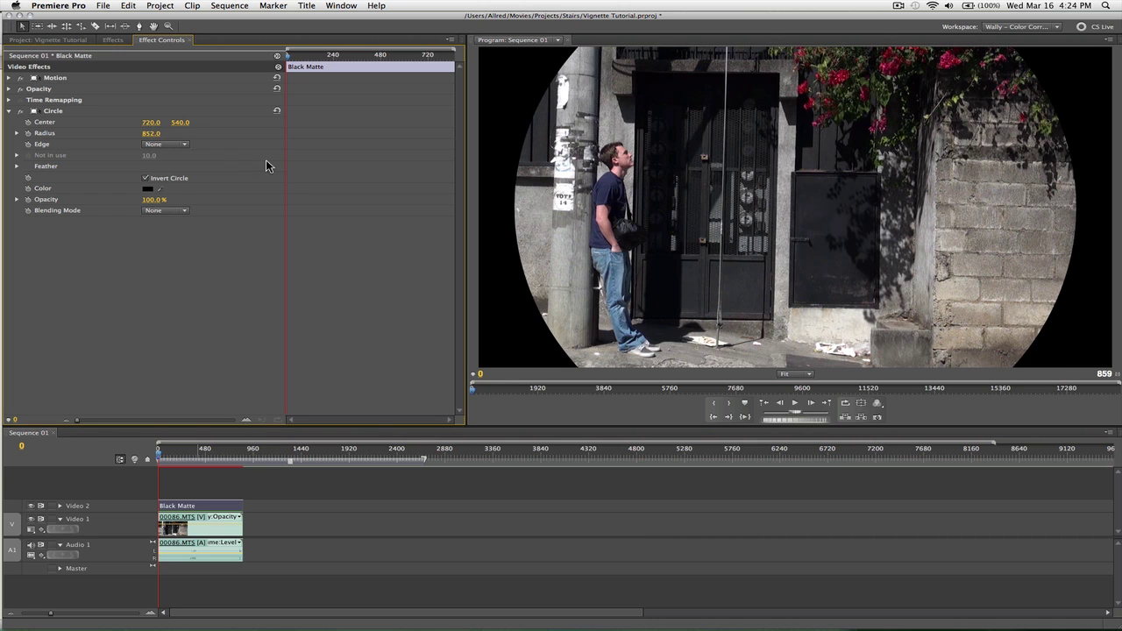
Step: Expand the circle's Feather settings and raise Feather Outer Edge to 118
{"action": "left_click", "coordinate": [15, 166]}
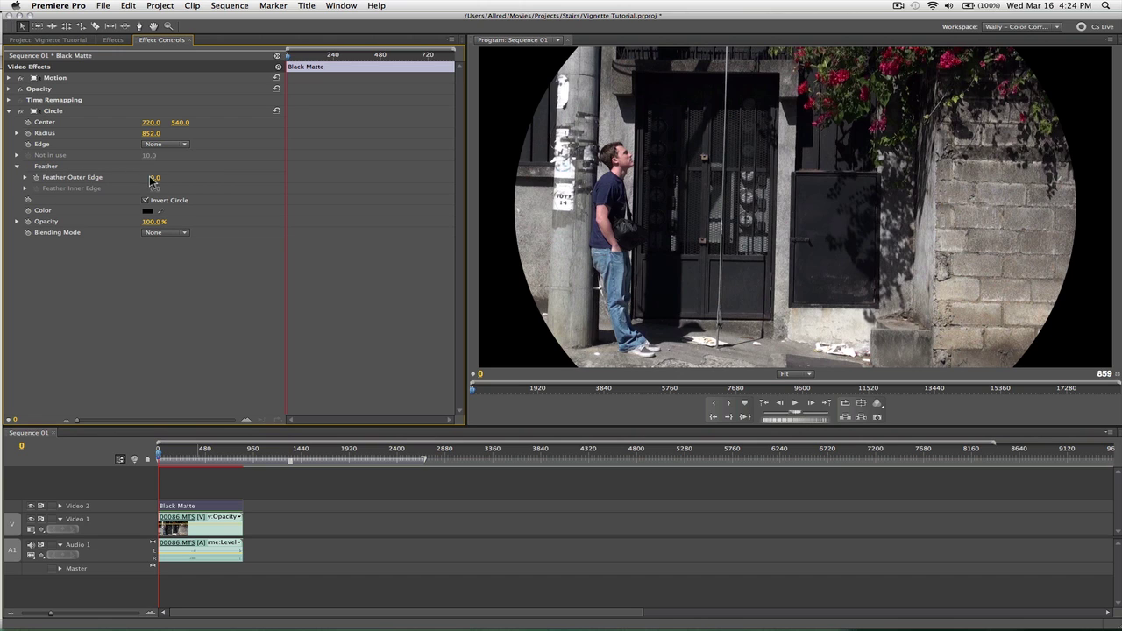
{"action": "left_click_drag", "start_coordinate": [154, 177], "coordinate": [258, 177]}
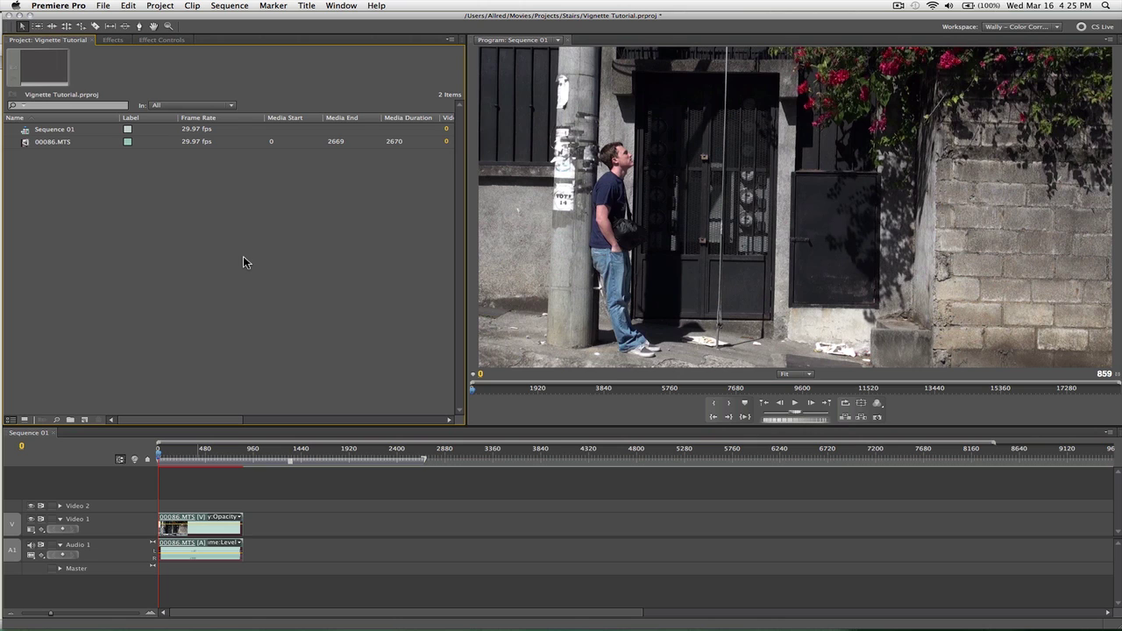
Step: Create another black colour matte named 'Black Matte' with default video settings
{"action": "left_click", "coordinate": [103, 6]}
{"action": "mouse_move", "coordinate": [123, 18]}
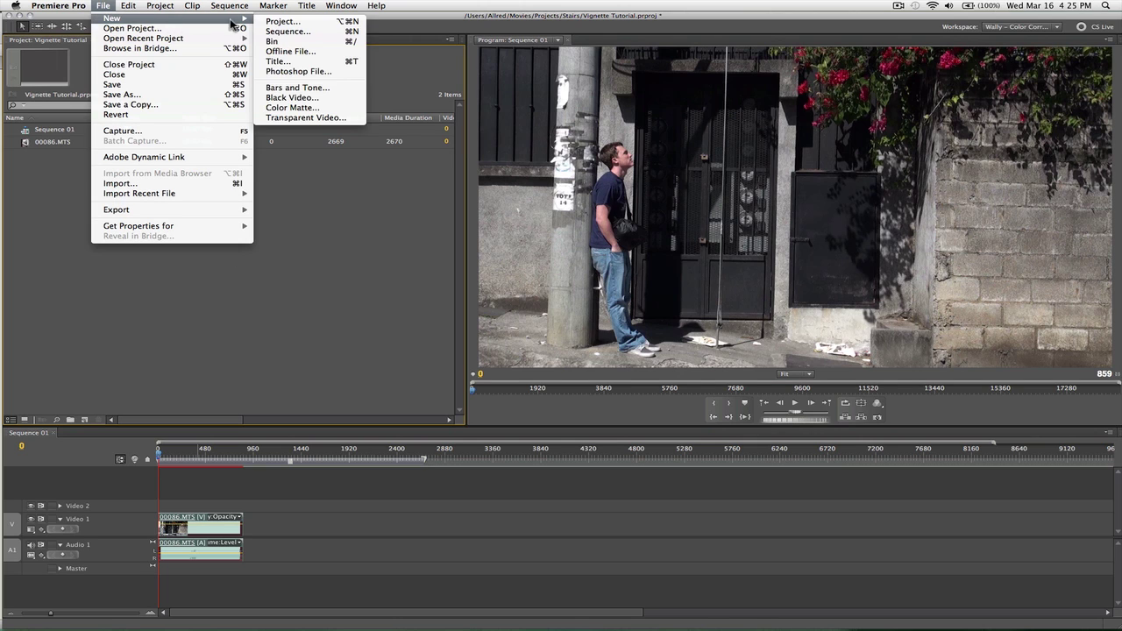
{"action": "left_click", "coordinate": [292, 107]}
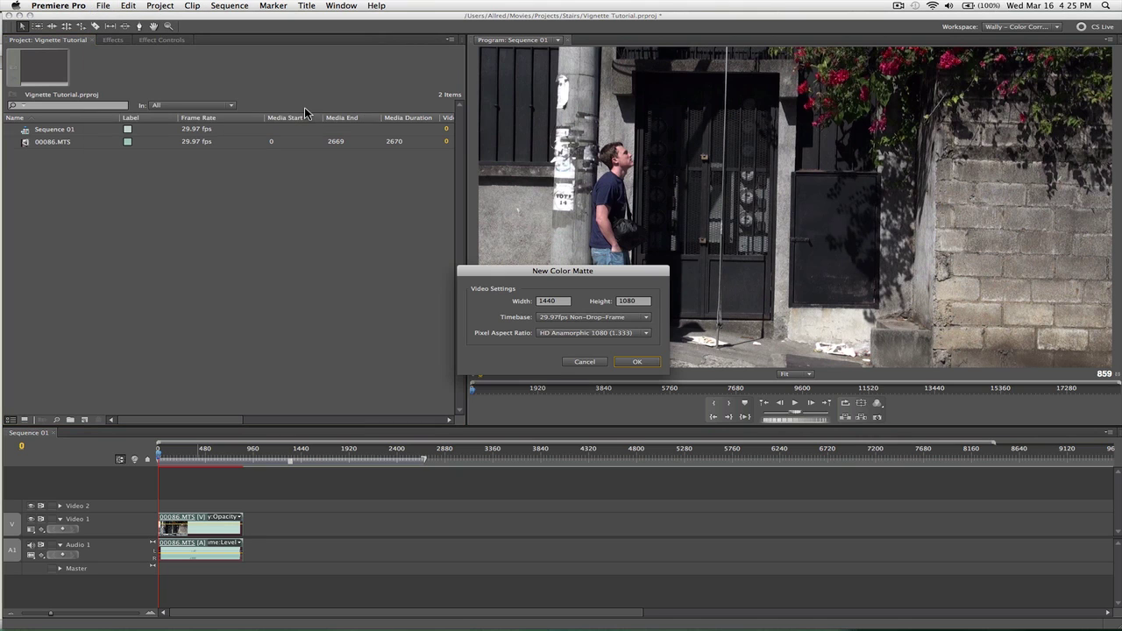
{"action": "key", "text": "Return"}
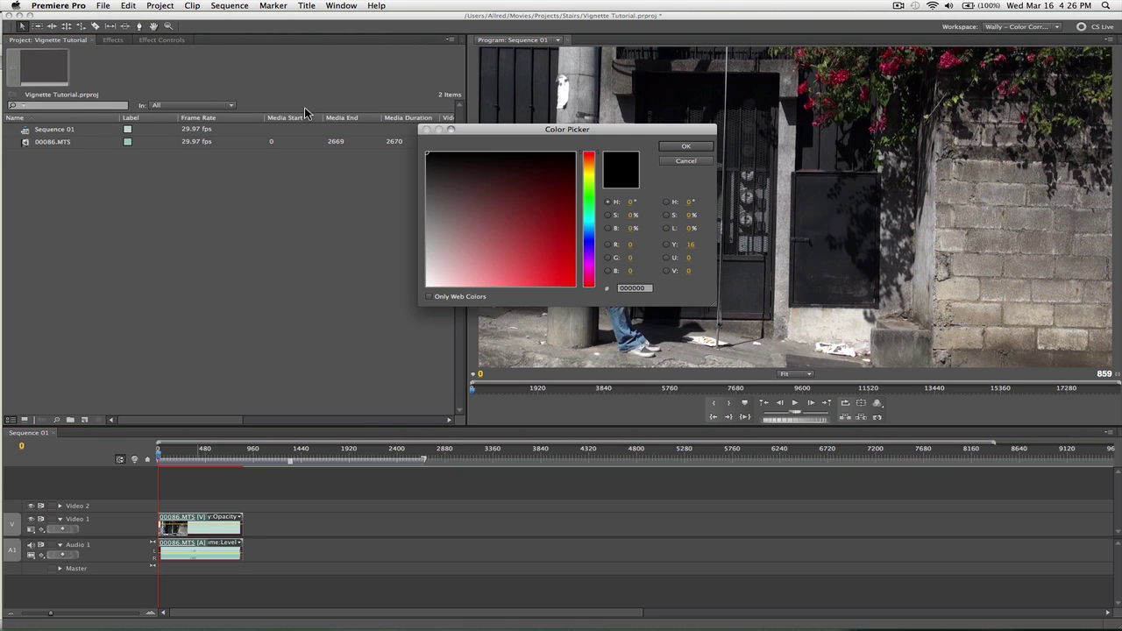
{"action": "key", "text": "Return"}
{"action": "type", "text": "Black Matte"}
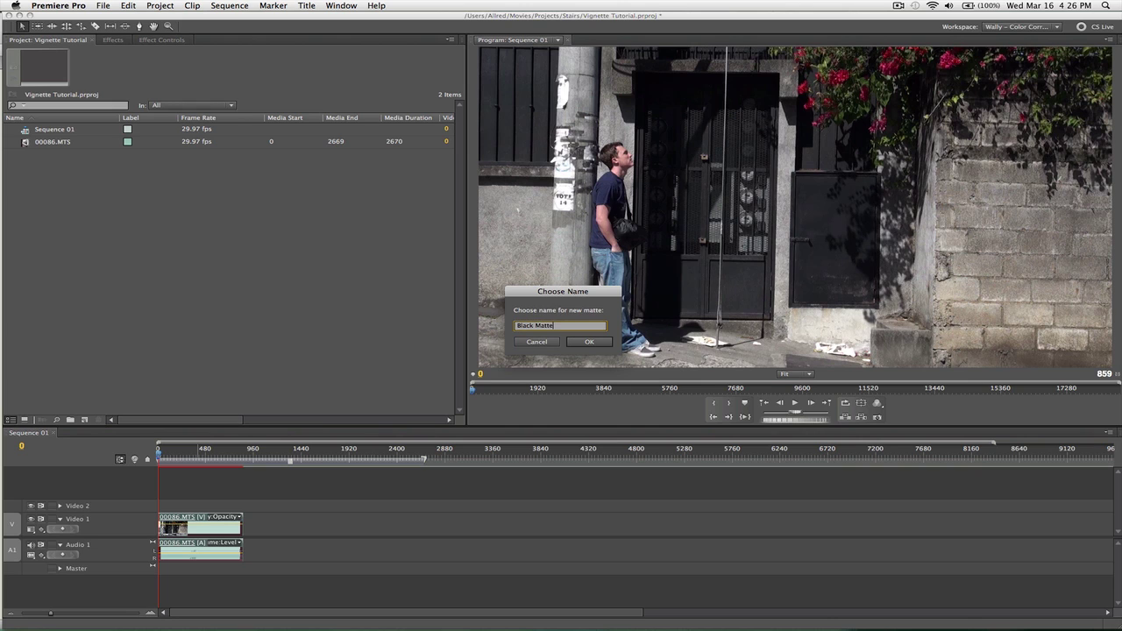
{"action": "key", "text": "Return"}
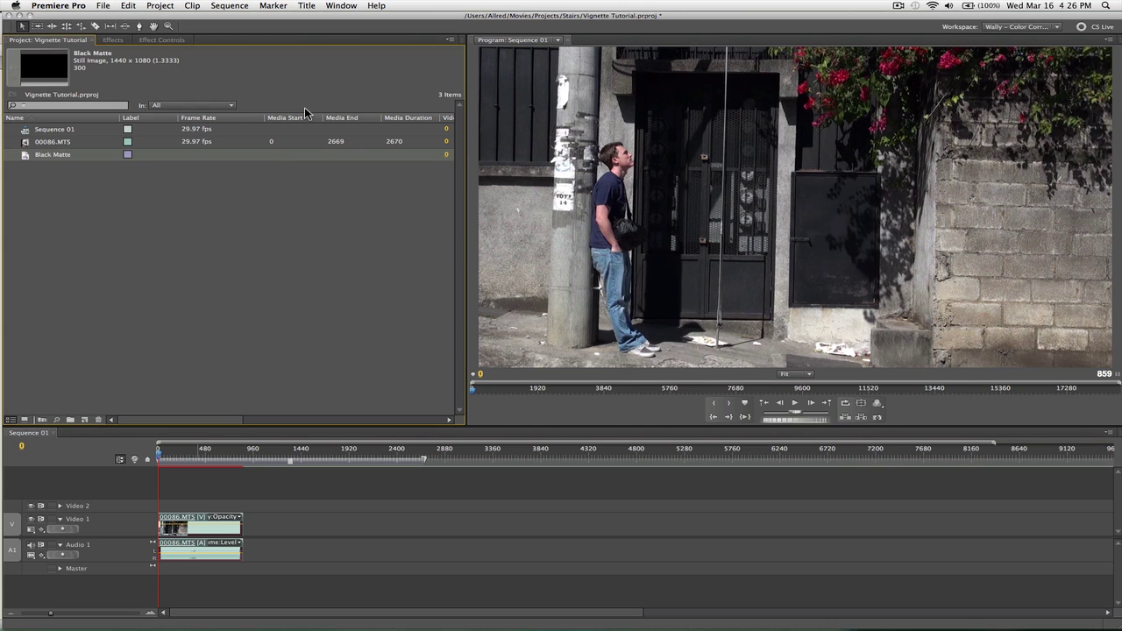
Step: Place the new Black Matte on Video 2 above the street clip and return the playhead to the start
{"action": "left_click_drag", "start_coordinate": [24, 158], "coordinate": [242, 506]}
{"action": "left_click", "coordinate": [171, 455]}
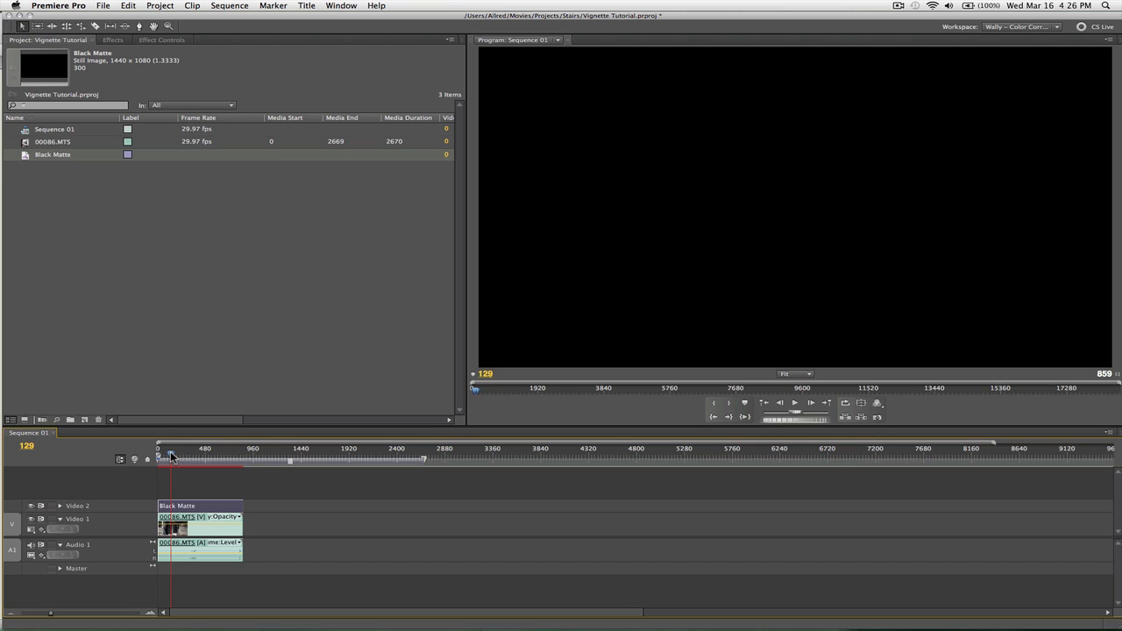
{"action": "key", "text": "Home"}
Step: Apply Video Effects > Keying > Sixteen-Point Garbage Matte to the Black Matte on Video 2
{"action": "left_click", "coordinate": [113, 40]}
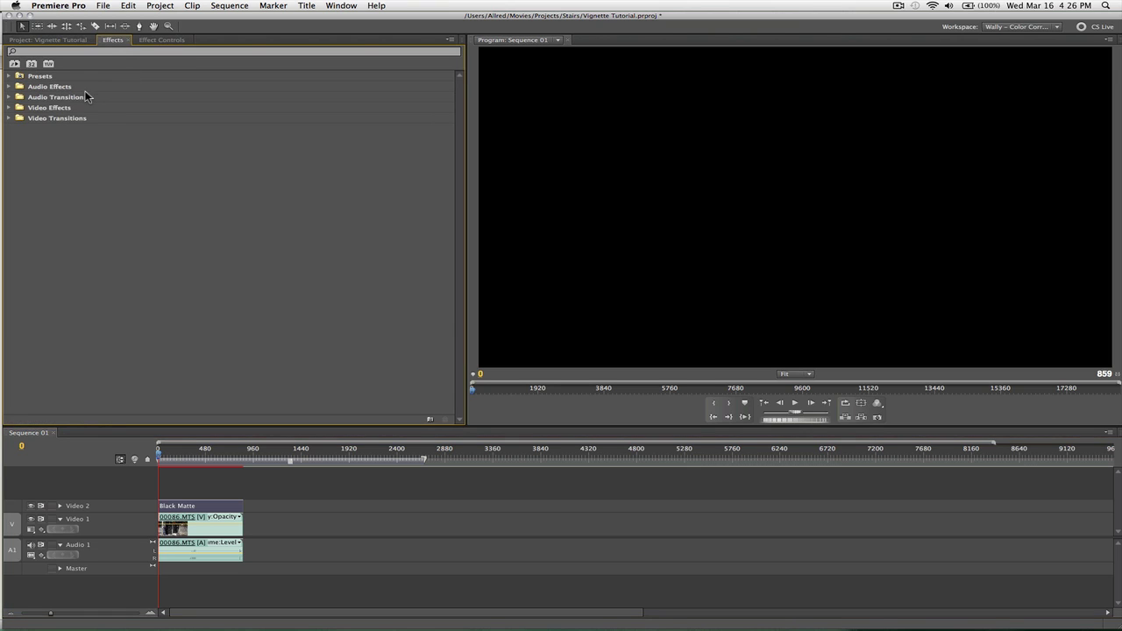
{"action": "left_click", "coordinate": [9, 107]}
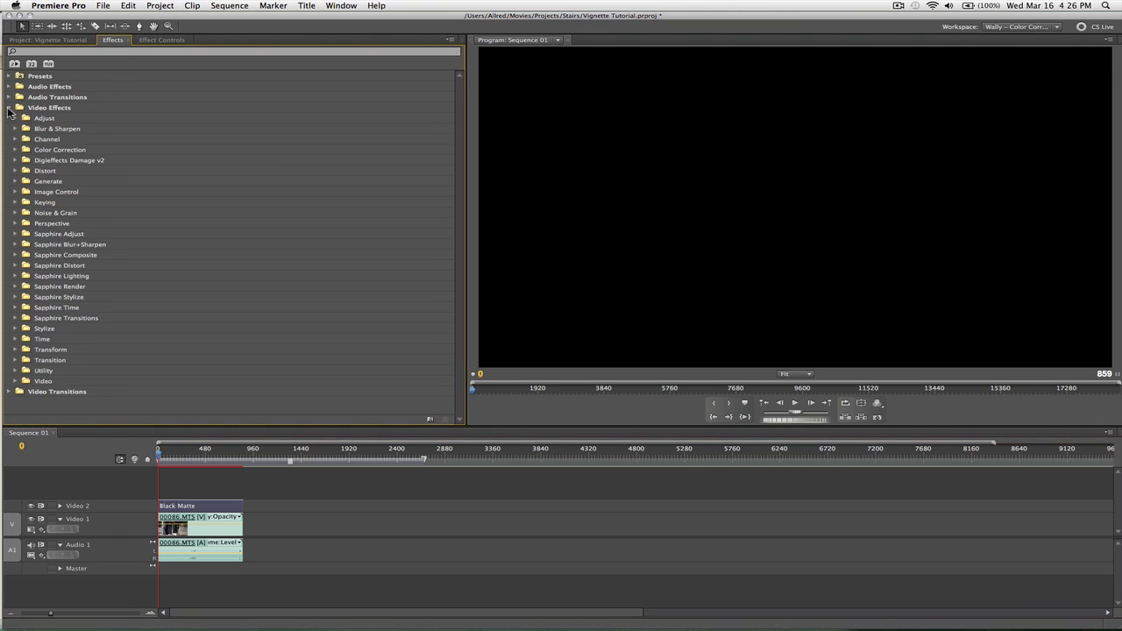
{"action": "left_click", "coordinate": [14, 203]}
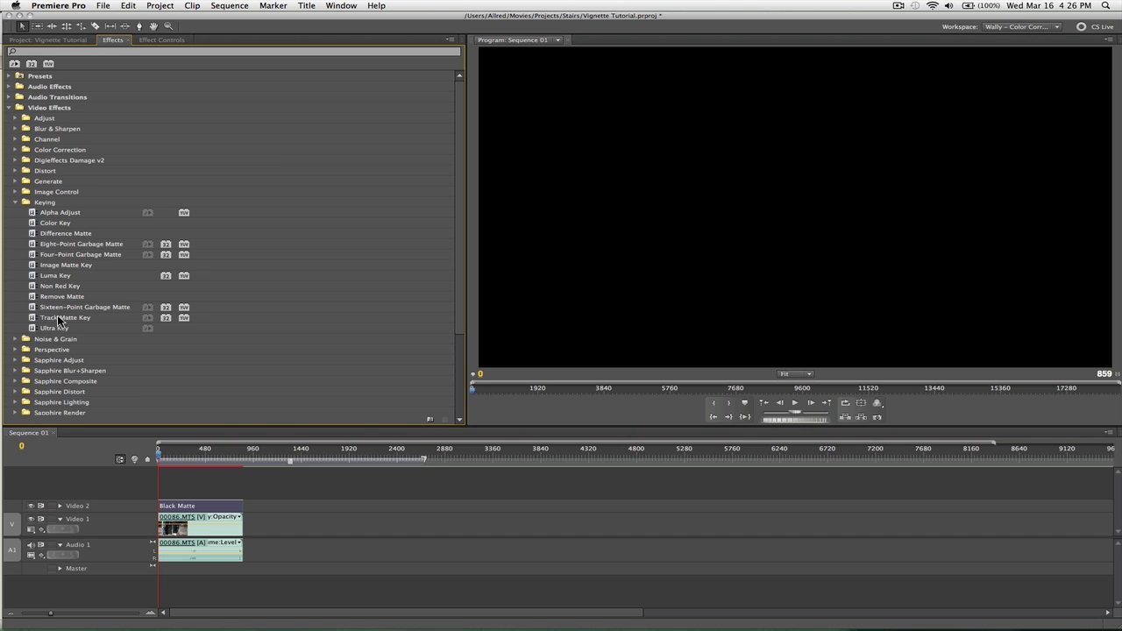
{"action": "left_click_drag", "start_coordinate": [33, 311], "coordinate": [195, 515]}
Step: Reveal the garbage matte's handles in the Program monitor, test-drag the top-left corner, then undo it
{"action": "left_click", "coordinate": [162, 41]}
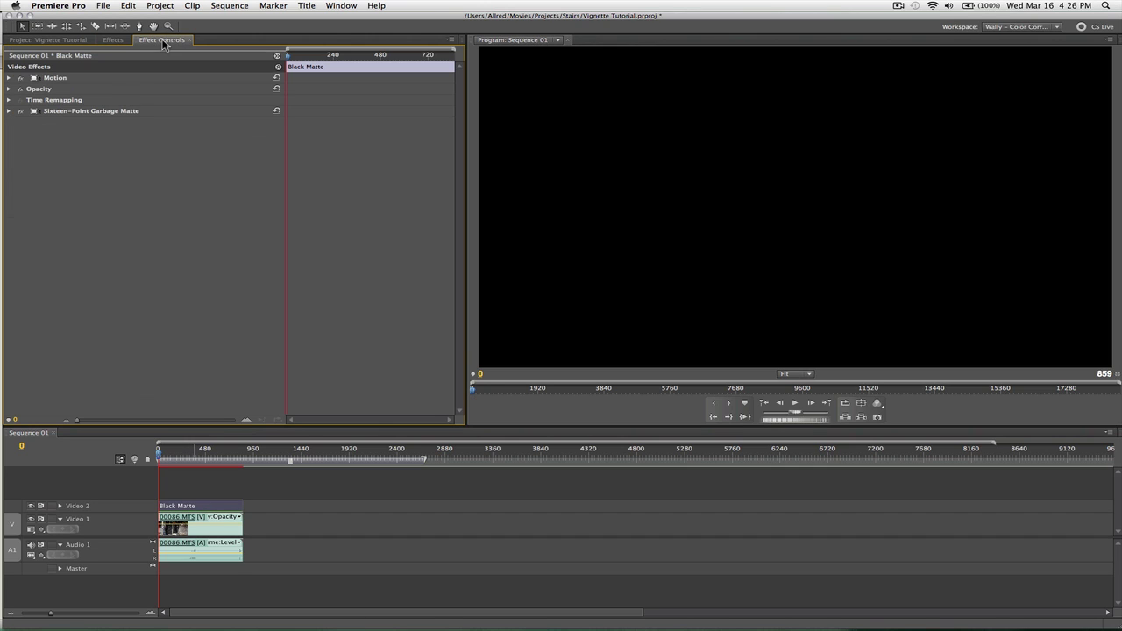
{"action": "left_click", "coordinate": [77, 111]}
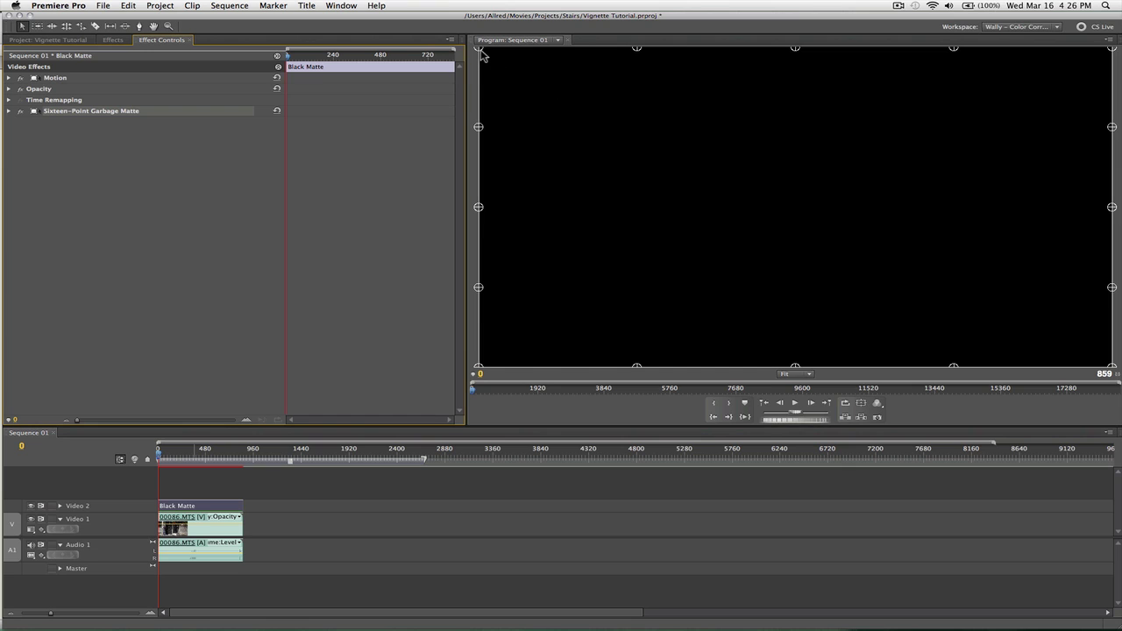
{"action": "left_click_drag", "start_coordinate": [480, 49], "coordinate": [497, 75]}
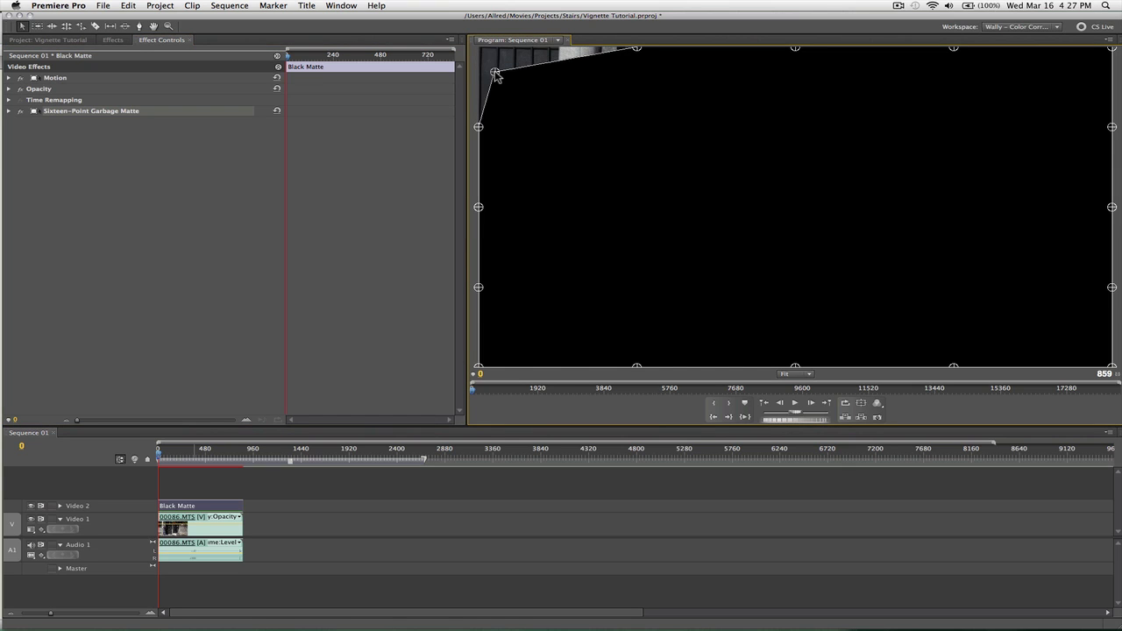
{"action": "key", "text": "super+z"}
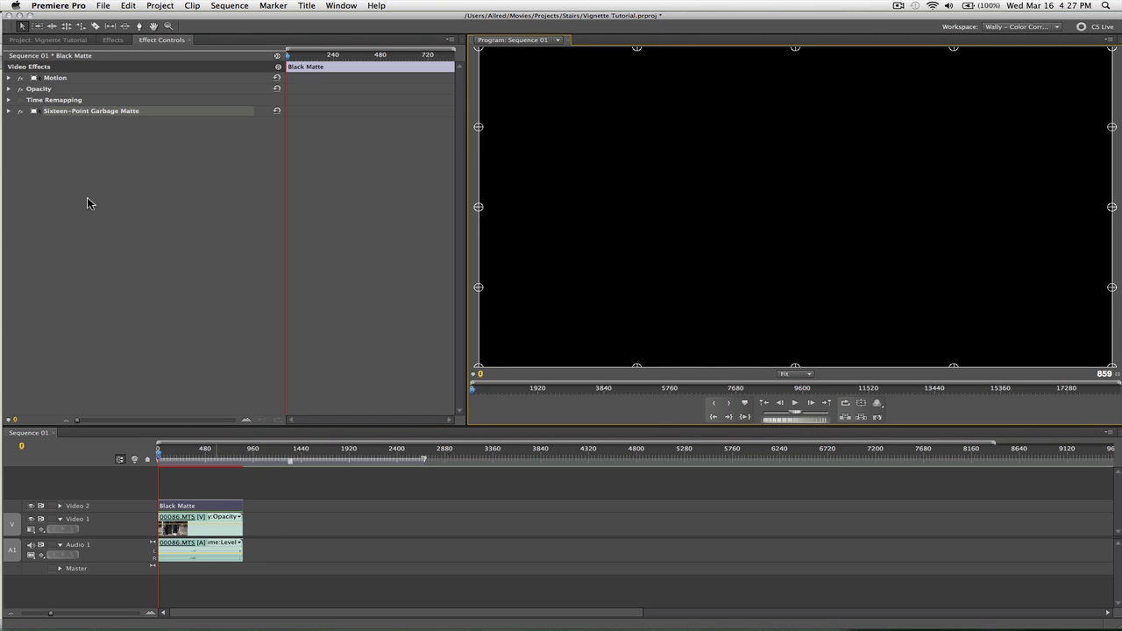
Step: Apply the Keying > Track Matte Key effect to the street clip on Video 1
{"action": "left_click", "coordinate": [113, 40]}
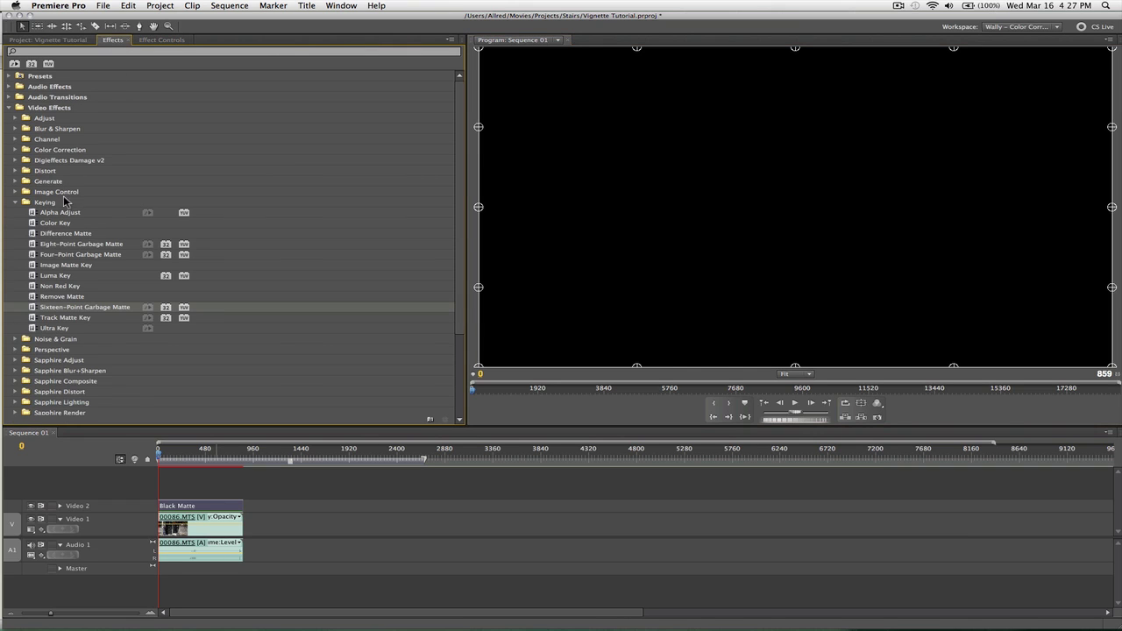
{"action": "left_click", "coordinate": [35, 321]}
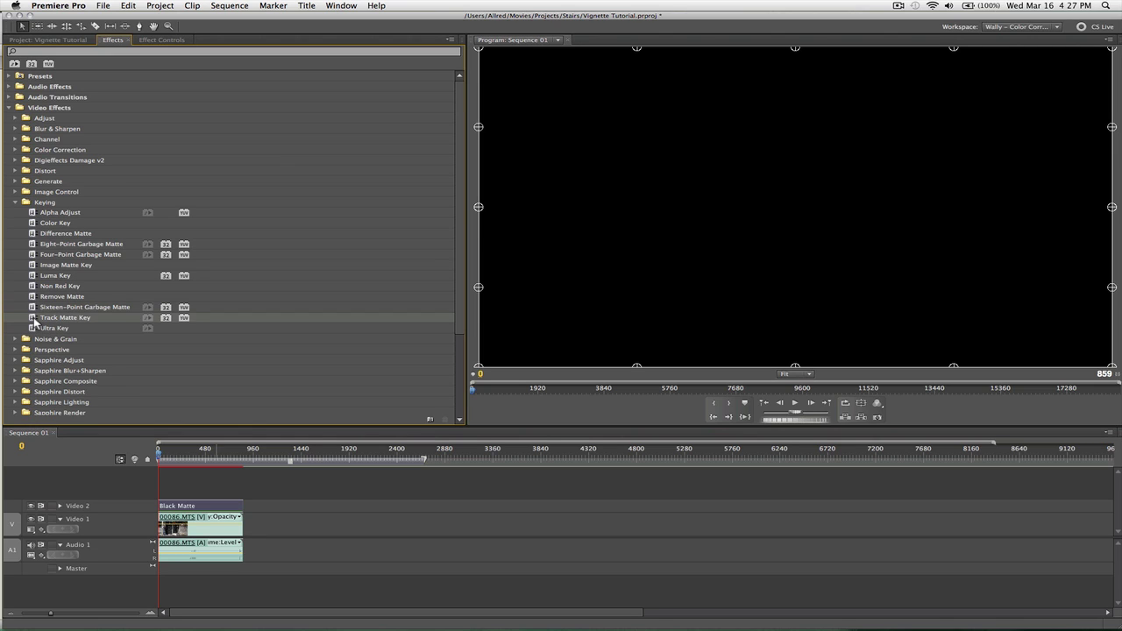
{"action": "left_click_drag", "start_coordinate": [35, 321], "coordinate": [207, 526]}
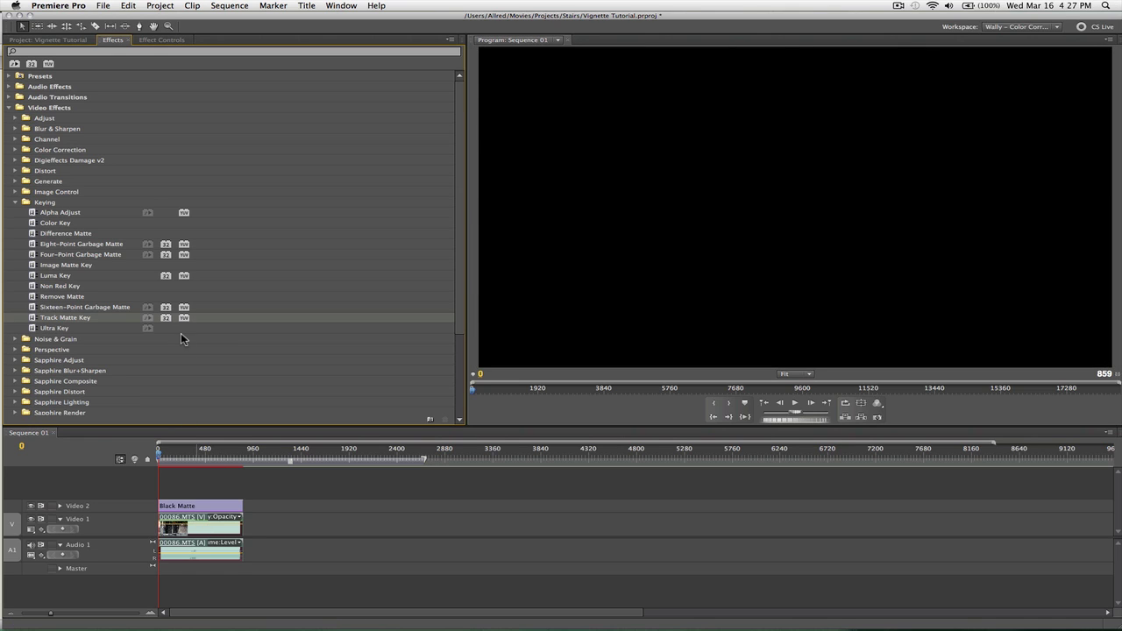
Step: Set the Track Matte Key's Matte source to Video 2
{"action": "left_click", "coordinate": [160, 40]}
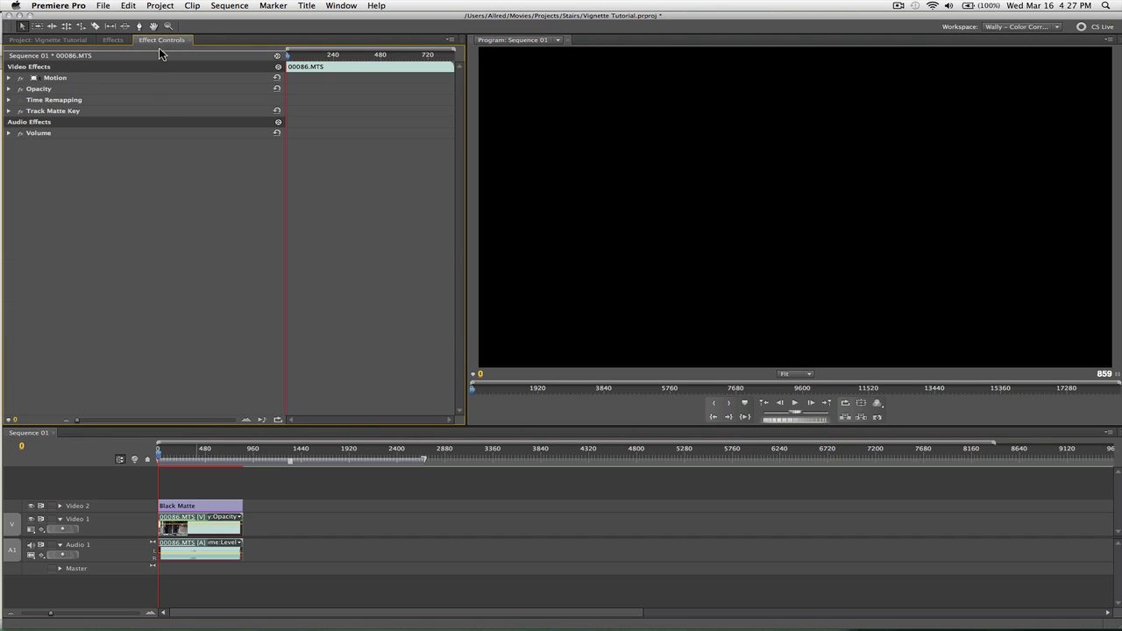
{"action": "left_click", "coordinate": [9, 112]}
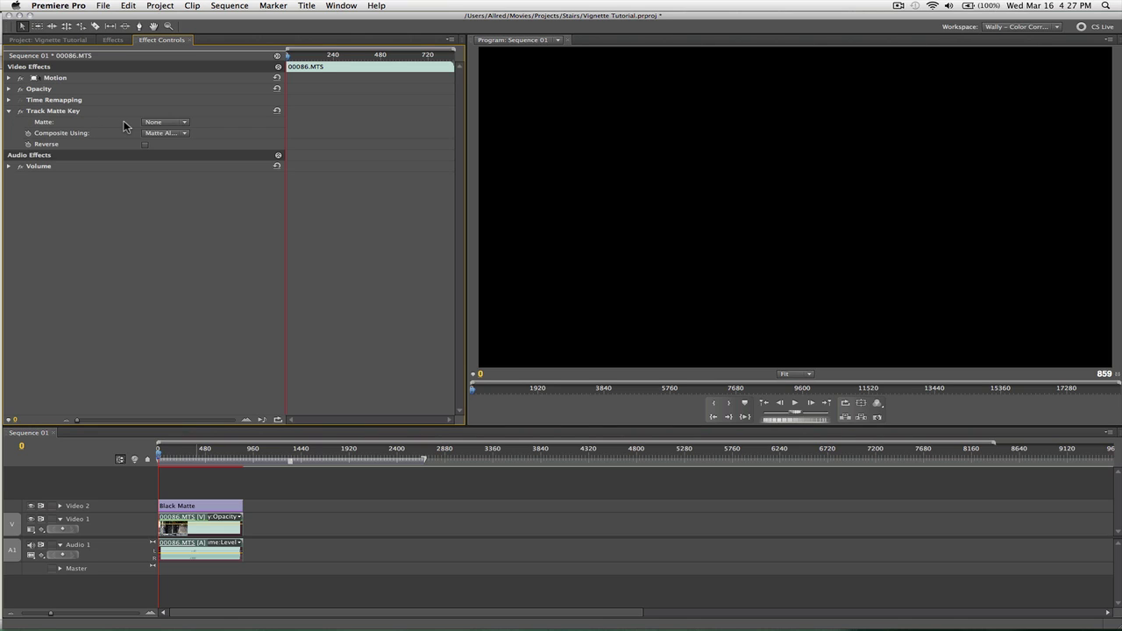
{"action": "left_click", "coordinate": [184, 122]}
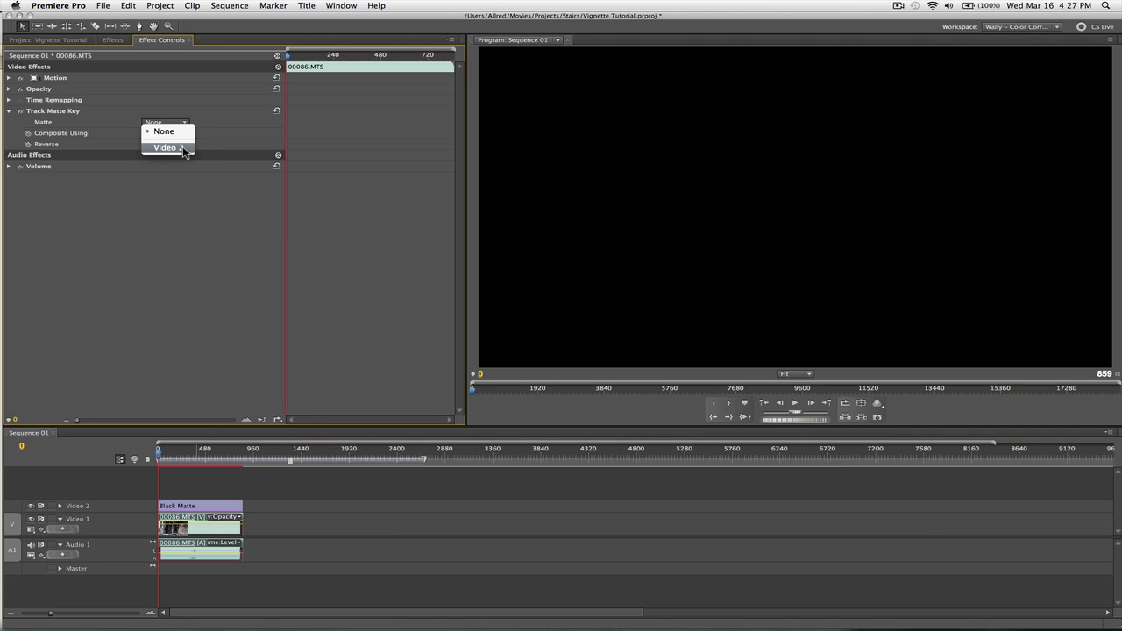
{"action": "left_click", "coordinate": [168, 147]}
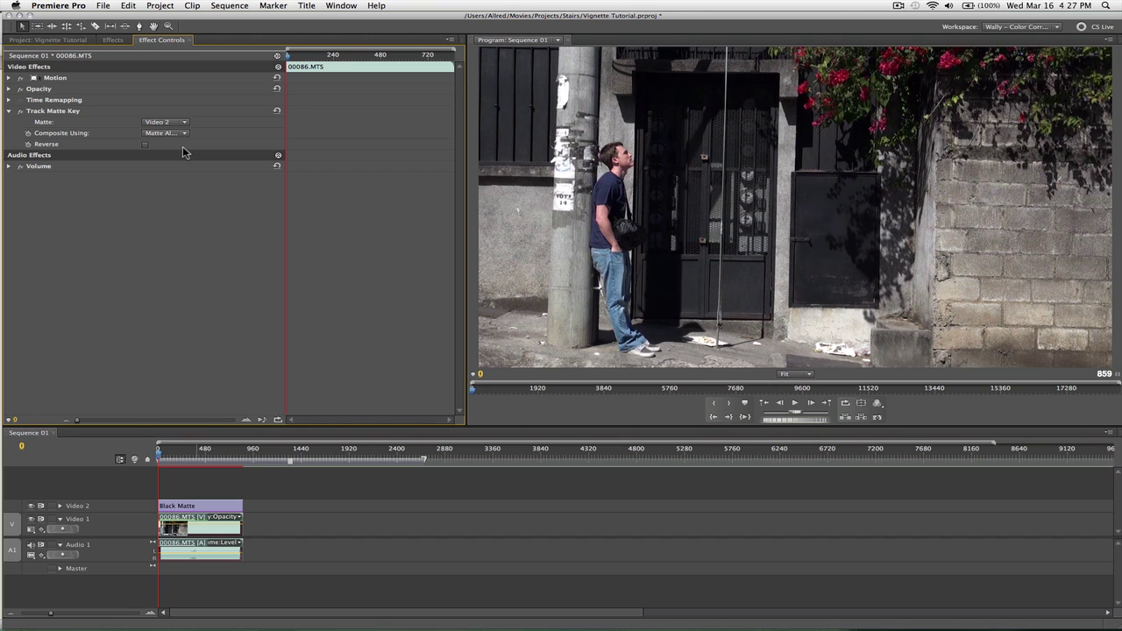
Step: Pull the garbage matte's top-left corner, top-centre point and two upper left-edge points inward
{"action": "left_click", "coordinate": [209, 509]}
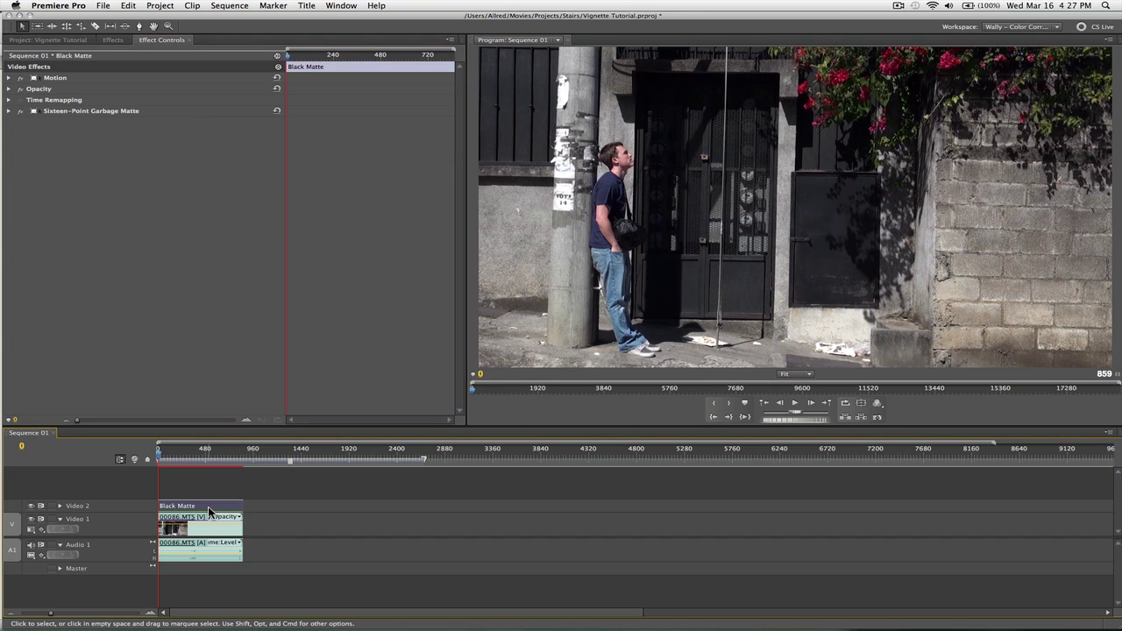
{"action": "left_click", "coordinate": [74, 114]}
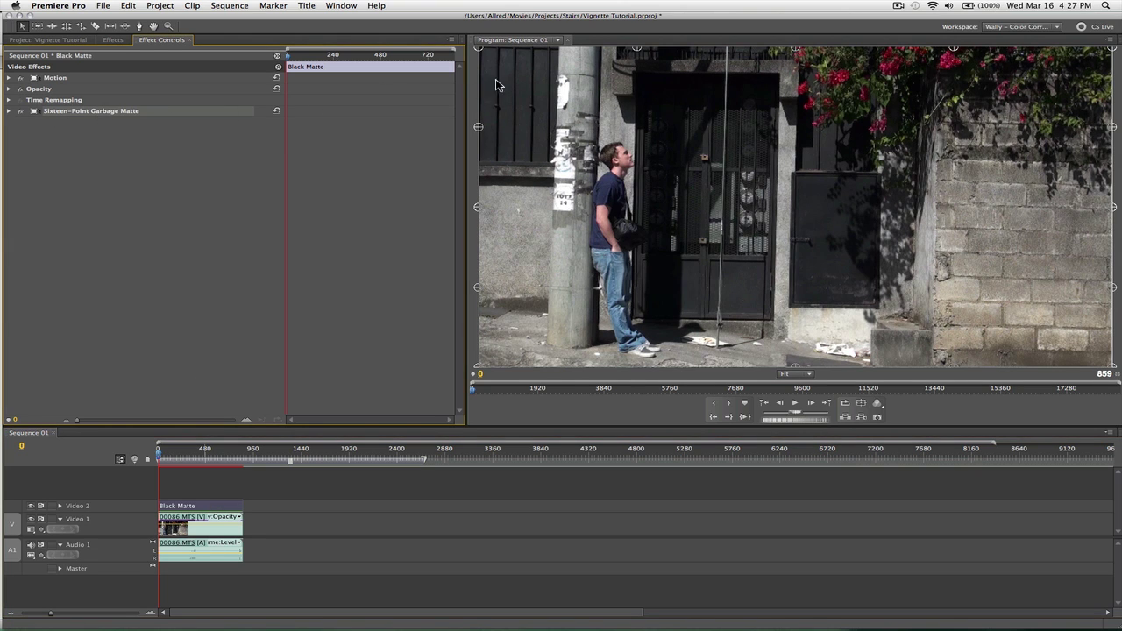
{"action": "left_click_drag", "start_coordinate": [480, 52], "coordinate": [514, 72]}
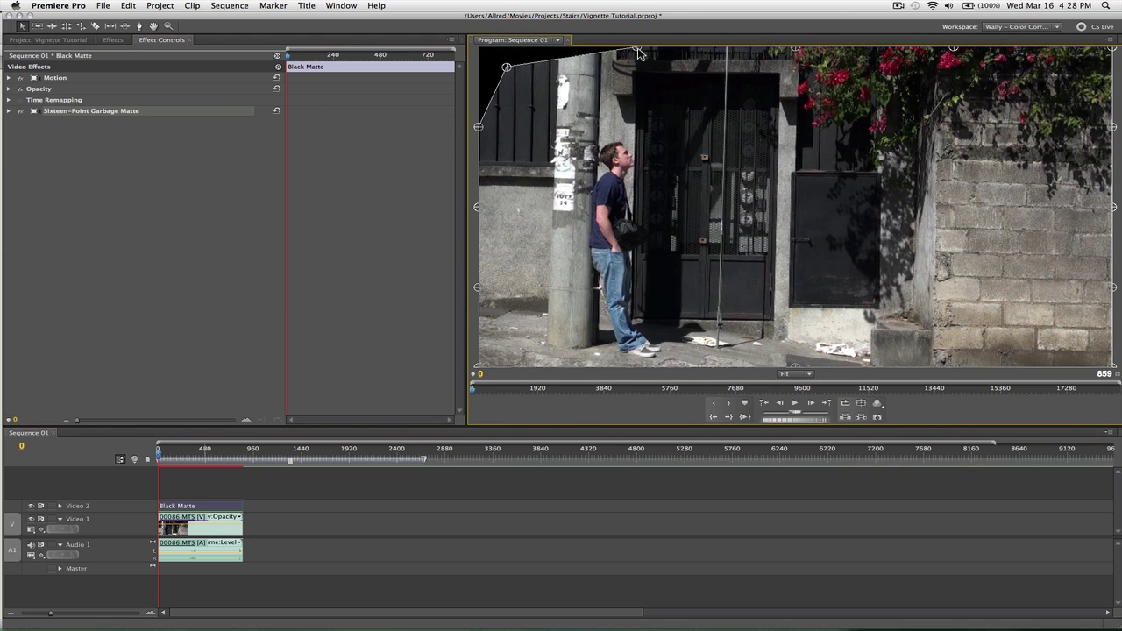
{"action": "left_click_drag", "start_coordinate": [638, 53], "coordinate": [639, 67]}
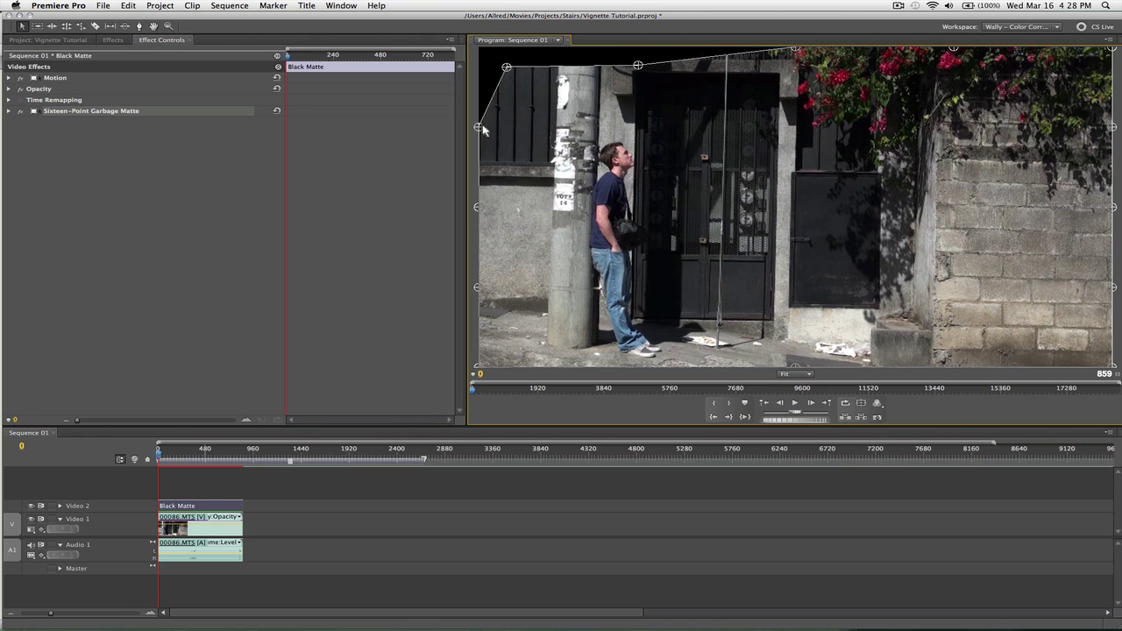
{"action": "left_click_drag", "start_coordinate": [489, 127], "coordinate": [501, 128]}
{"action": "left_click_drag", "start_coordinate": [478, 211], "coordinate": [504, 215]}
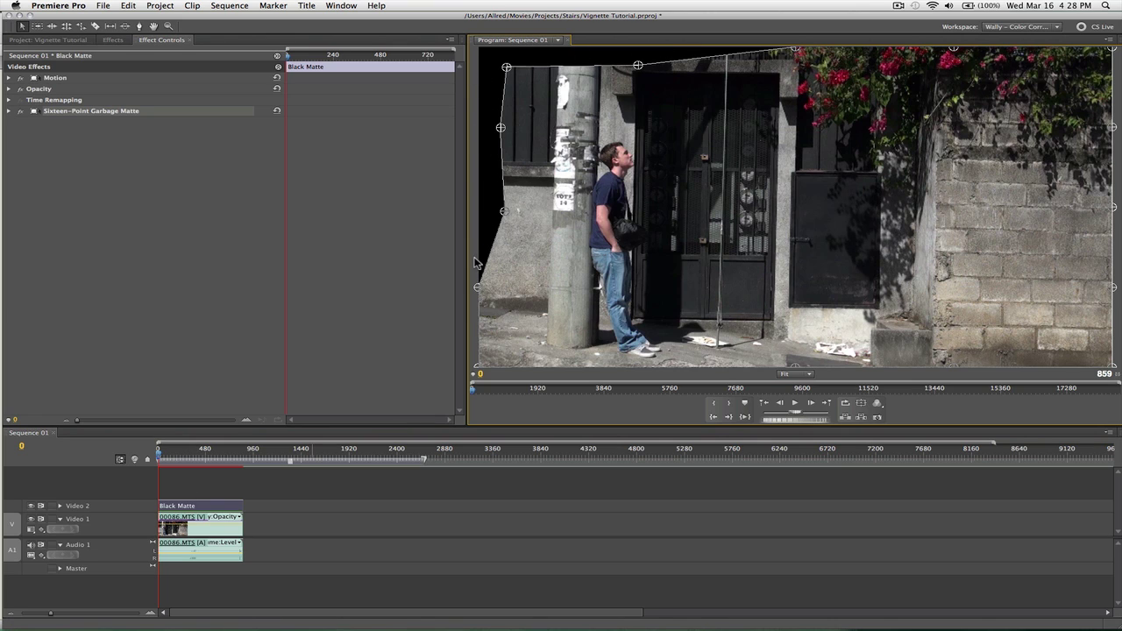
Step: Pull the lower left-edge point, bottom-left corner, bottom-edge points and bottom-right corner inward
{"action": "left_click_drag", "start_coordinate": [478, 288], "coordinate": [496, 293]}
{"action": "left_click_drag", "start_coordinate": [480, 369], "coordinate": [502, 356]}
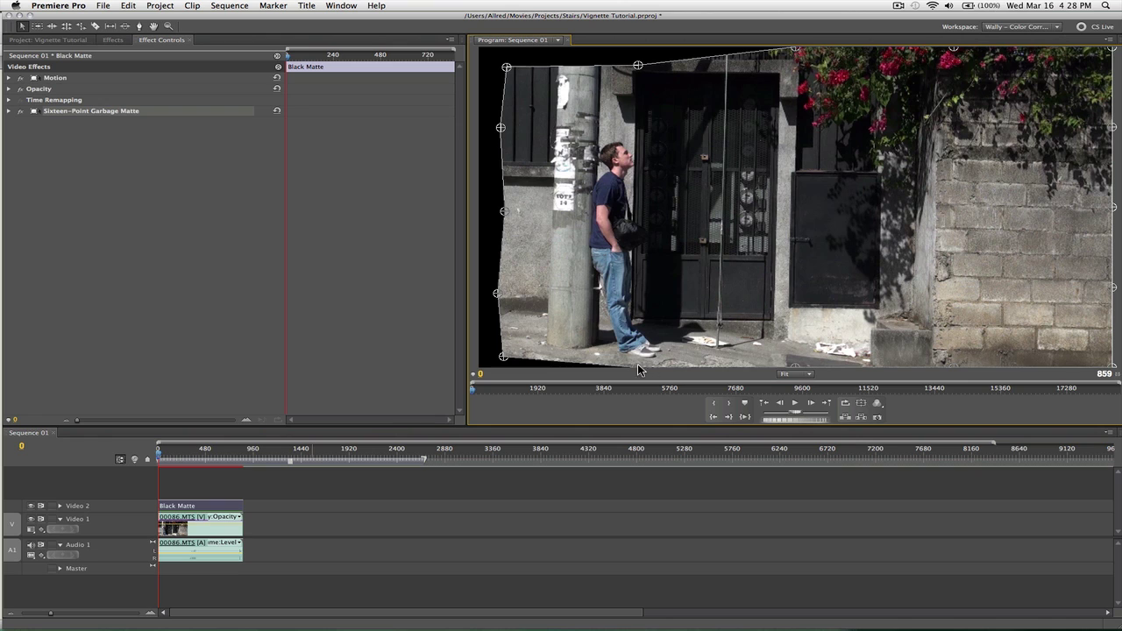
{"action": "left_click_drag", "start_coordinate": [636, 366], "coordinate": [642, 365]}
{"action": "left_click_drag", "start_coordinate": [800, 367], "coordinate": [795, 354]}
{"action": "left_click_drag", "start_coordinate": [956, 370], "coordinate": [955, 358]}
{"action": "left_click_drag", "start_coordinate": [1112, 366], "coordinate": [1088, 350]}
Step: Pull the right-edge points, top-right corner and top-edge points inward, refining the top-right corner
{"action": "left_click_drag", "start_coordinate": [1112, 289], "coordinate": [1089, 287]}
{"action": "left_click_drag", "start_coordinate": [1114, 211], "coordinate": [1088, 208]}
{"action": "left_click_drag", "start_coordinate": [1114, 128], "coordinate": [1091, 128]}
{"action": "left_click_drag", "start_coordinate": [1112, 49], "coordinate": [1060, 80]}
{"action": "left_click_drag", "start_coordinate": [953, 49], "coordinate": [953, 61]}
{"action": "left_click_drag", "start_coordinate": [796, 50], "coordinate": [798, 76]}
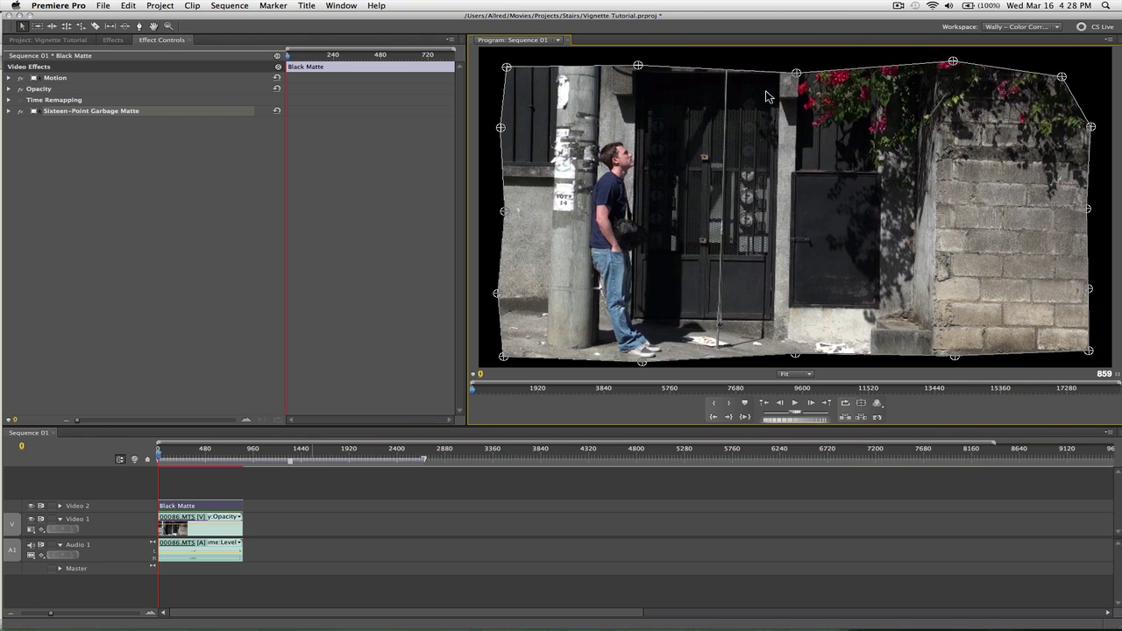
{"action": "left_click_drag", "start_coordinate": [1062, 78], "coordinate": [1049, 86]}
{"action": "left_click_drag", "start_coordinate": [1092, 129], "coordinate": [1085, 129]}
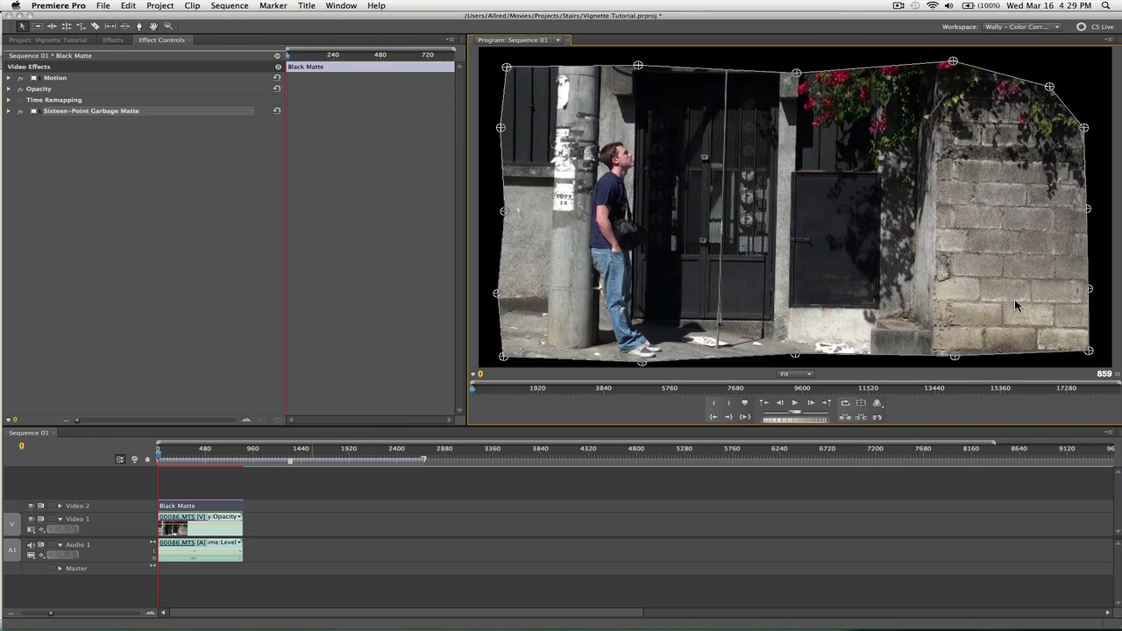
Step: Pull the garbage matte's bottom, left and top-left points inward into an irregular border, then deselect it to preview
{"action": "left_click_drag", "start_coordinate": [1090, 353], "coordinate": [1044, 341]}
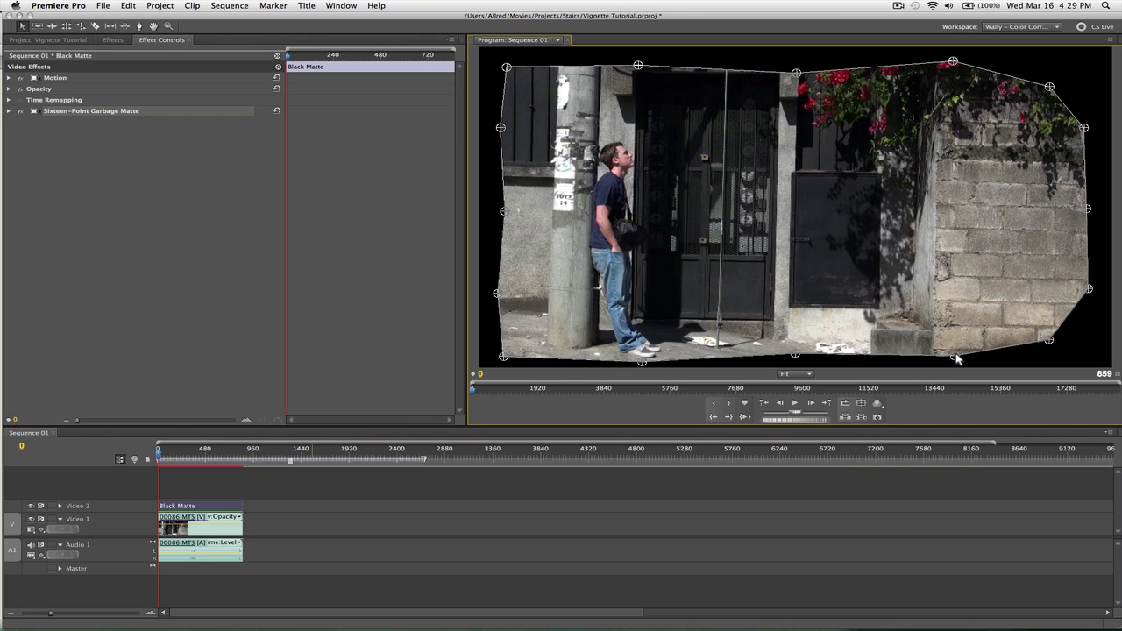
{"action": "left_click_drag", "start_coordinate": [956, 358], "coordinate": [952, 350]}
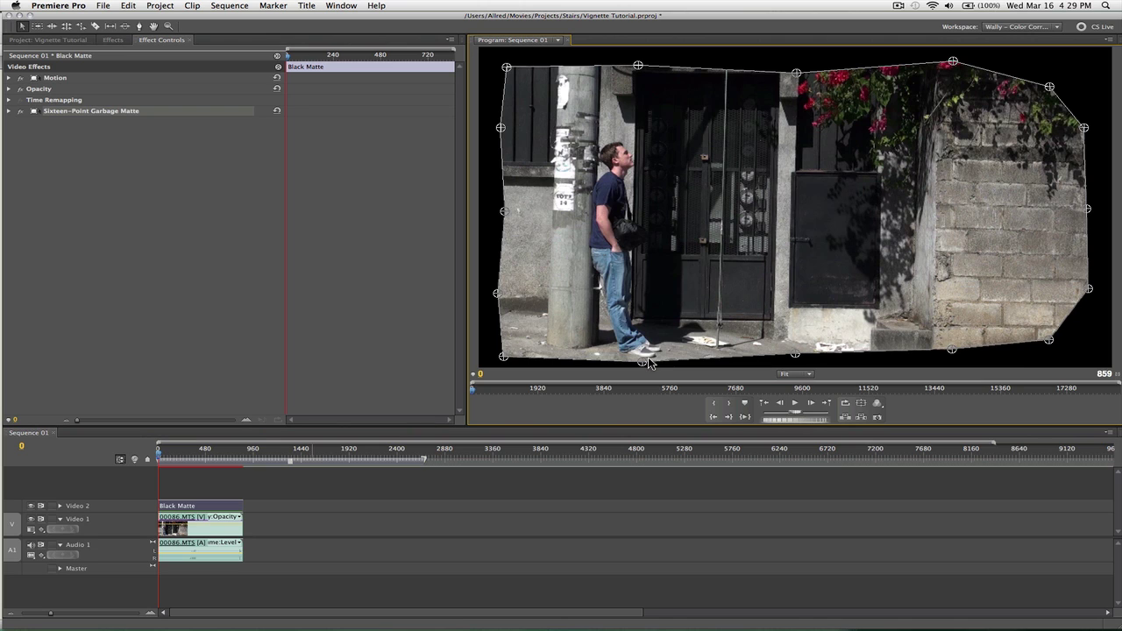
{"action": "mouse_move", "coordinate": [648, 365]}
{"action": "left_mouse_down"}
{"action": "mouse_move", "coordinate": [619, 311]}
{"action": "mouse_move", "coordinate": [642, 364]}
{"action": "left_mouse_up"}
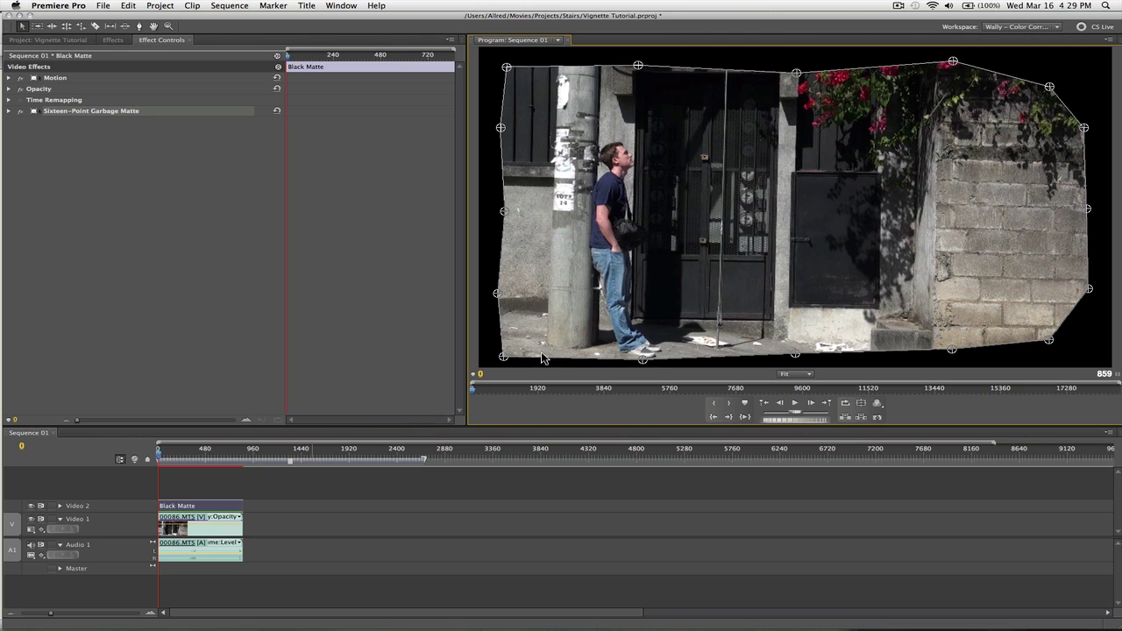
{"action": "left_click_drag", "start_coordinate": [504, 358], "coordinate": [516, 355]}
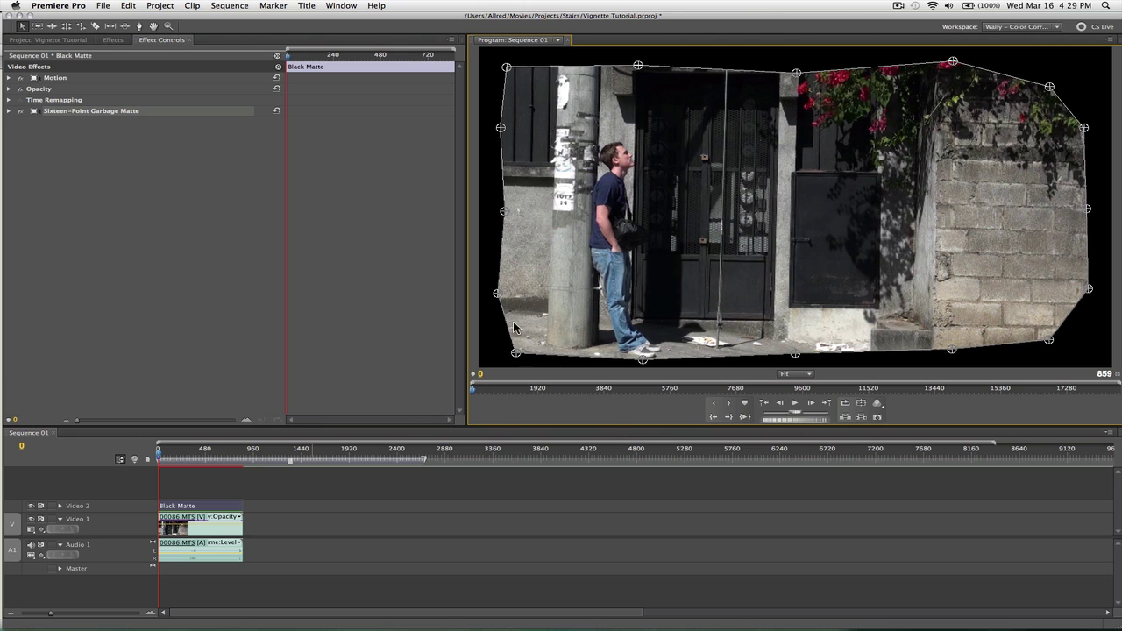
{"action": "left_click_drag", "start_coordinate": [500, 298], "coordinate": [502, 297]}
{"action": "left_click_drag", "start_coordinate": [512, 72], "coordinate": [529, 82]}
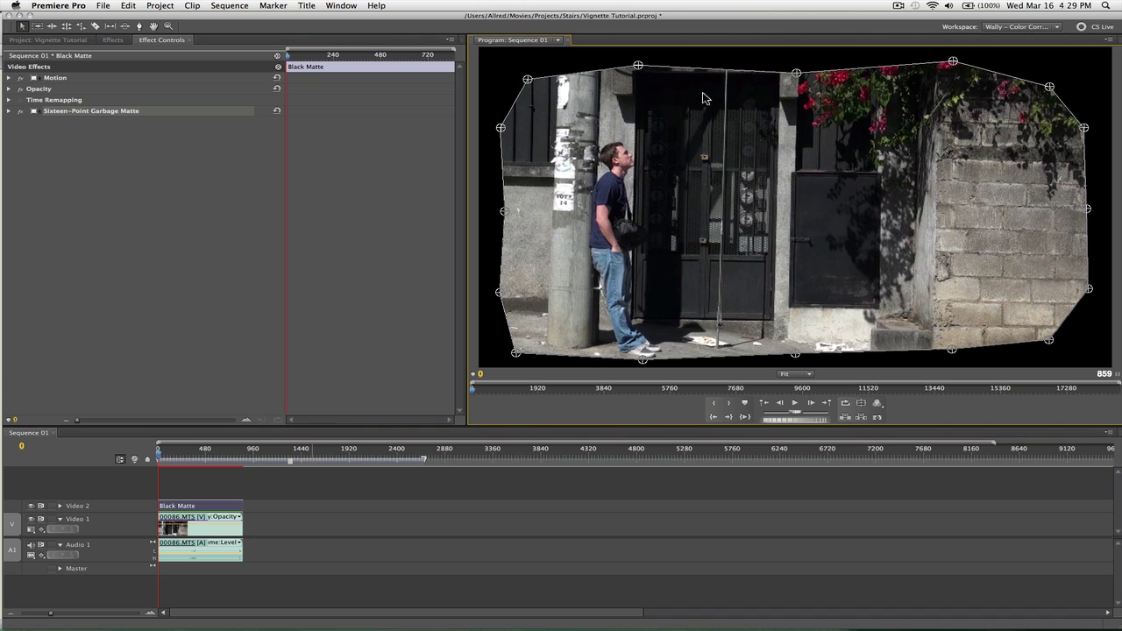
{"action": "left_click", "coordinate": [140, 201]}
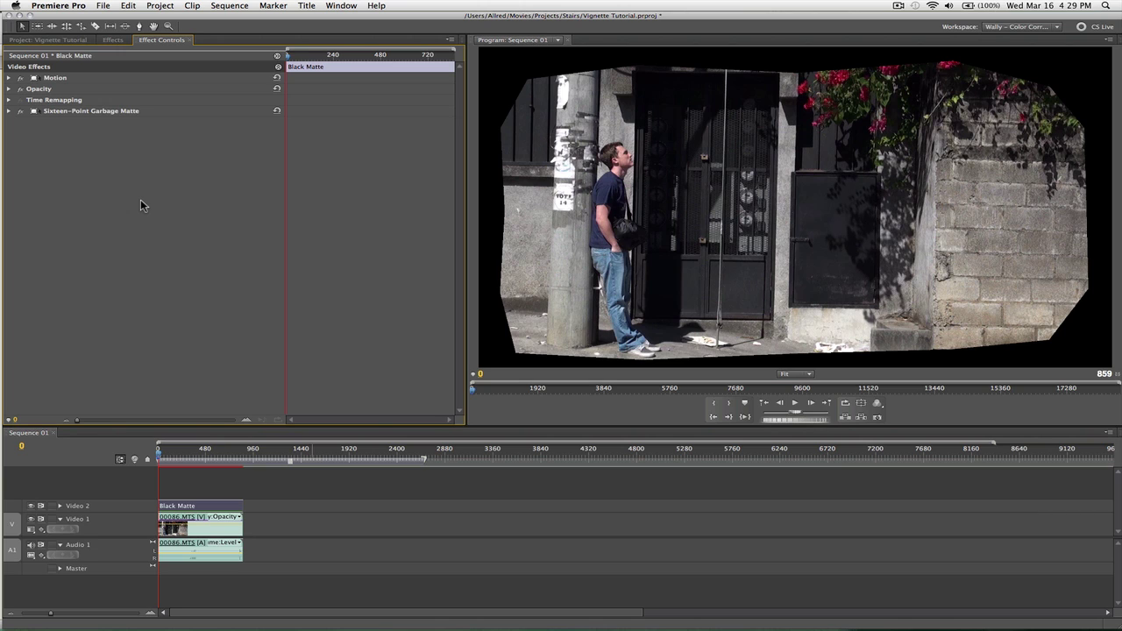
Step: Apply the Fast Blur effect from Blur & Sharpen to the Black Matte clip
{"action": "left_click", "coordinate": [112, 40]}
{"action": "left_click", "coordinate": [72, 54]}
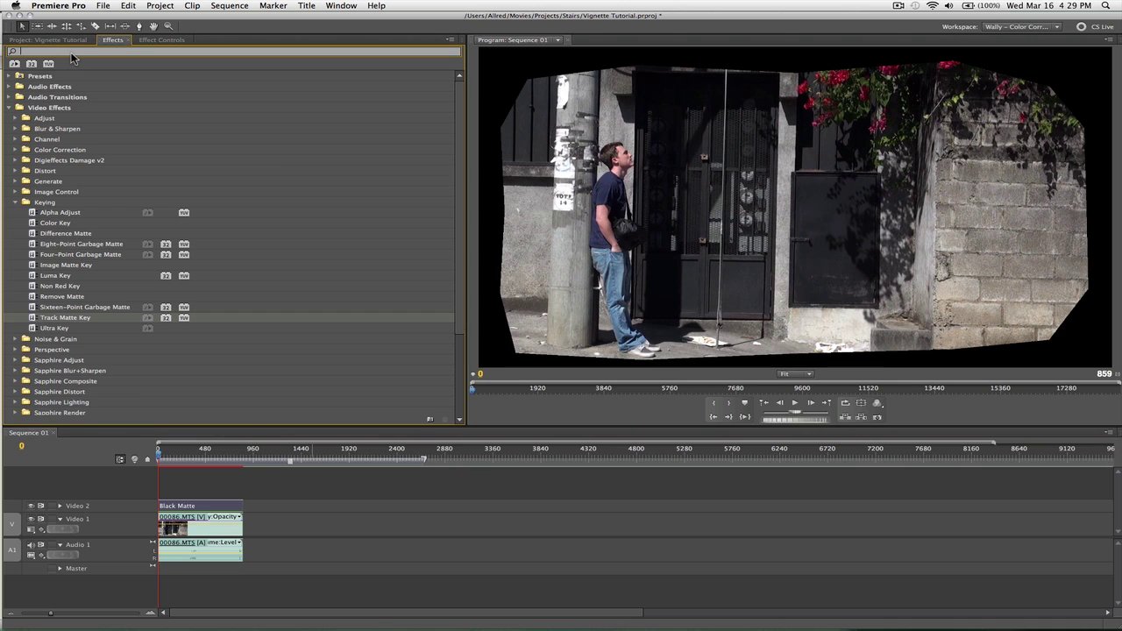
{"action": "left_click", "coordinate": [15, 129]}
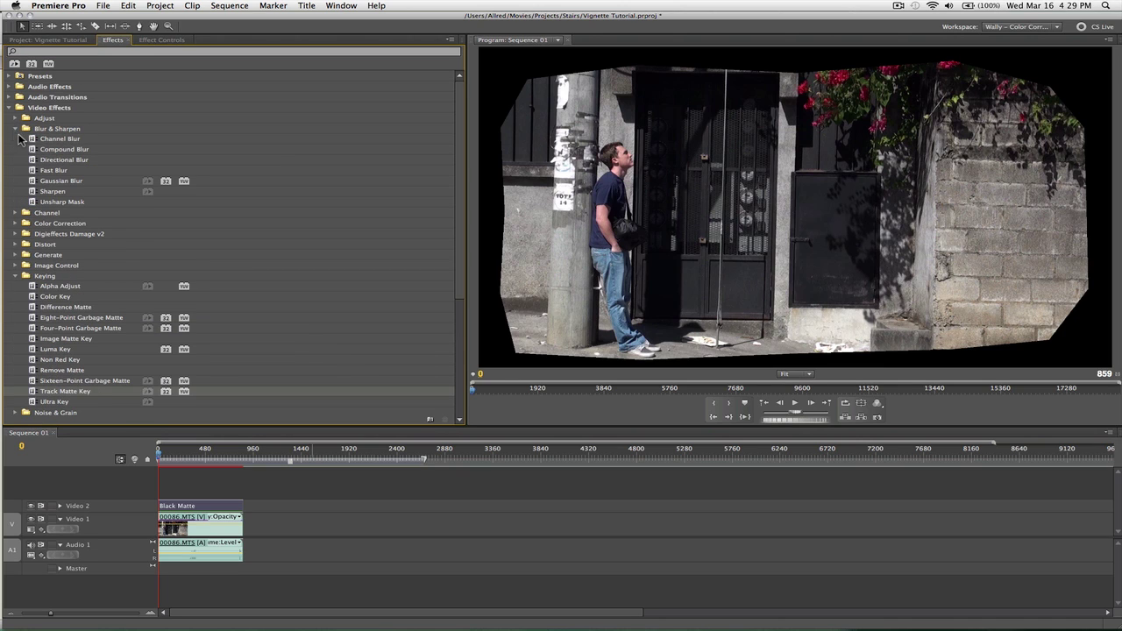
{"action": "left_click_drag", "start_coordinate": [32, 172], "coordinate": [200, 506]}
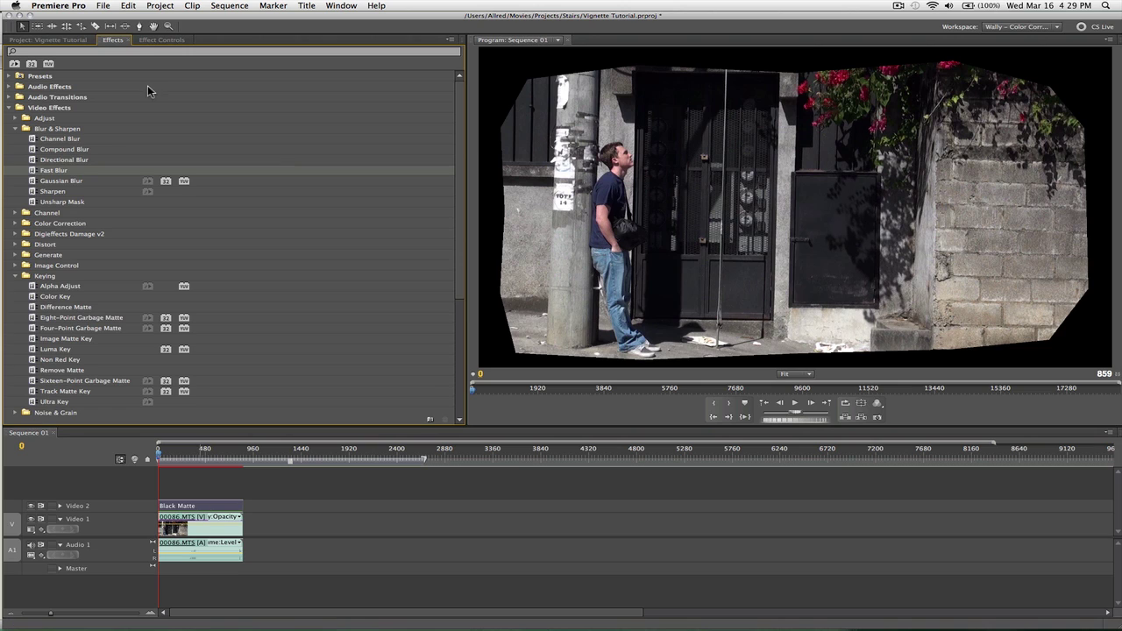
Step: Set the Black Matte's Fast Blur Blurriness to 132.0 to soften the vignette edges
{"action": "left_click", "coordinate": [159, 41]}
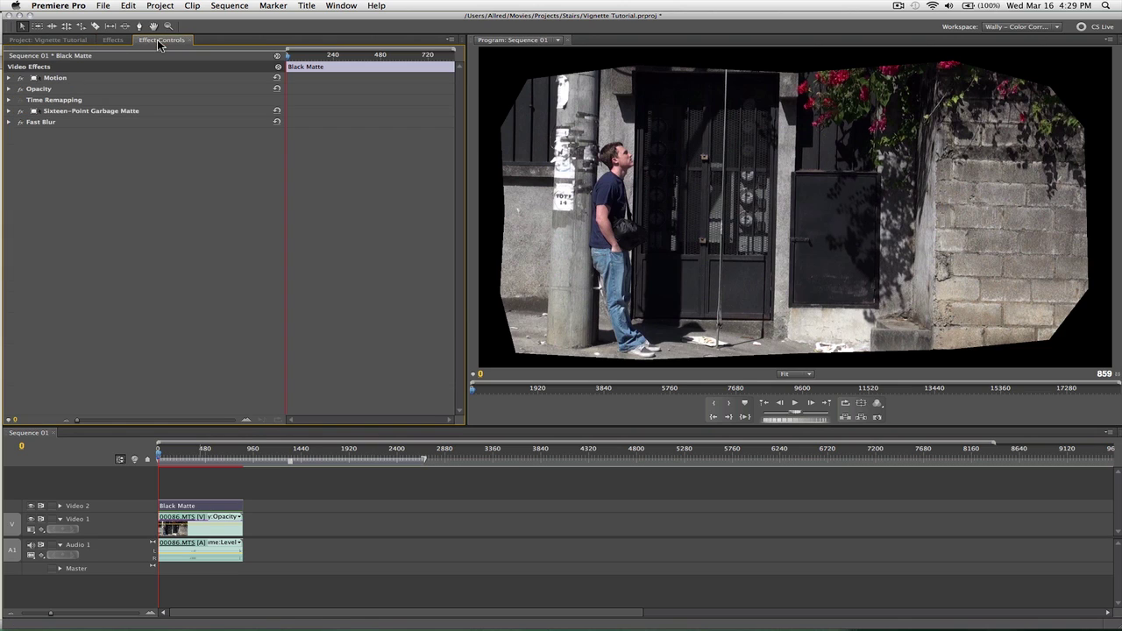
{"action": "left_click", "coordinate": [8, 122]}
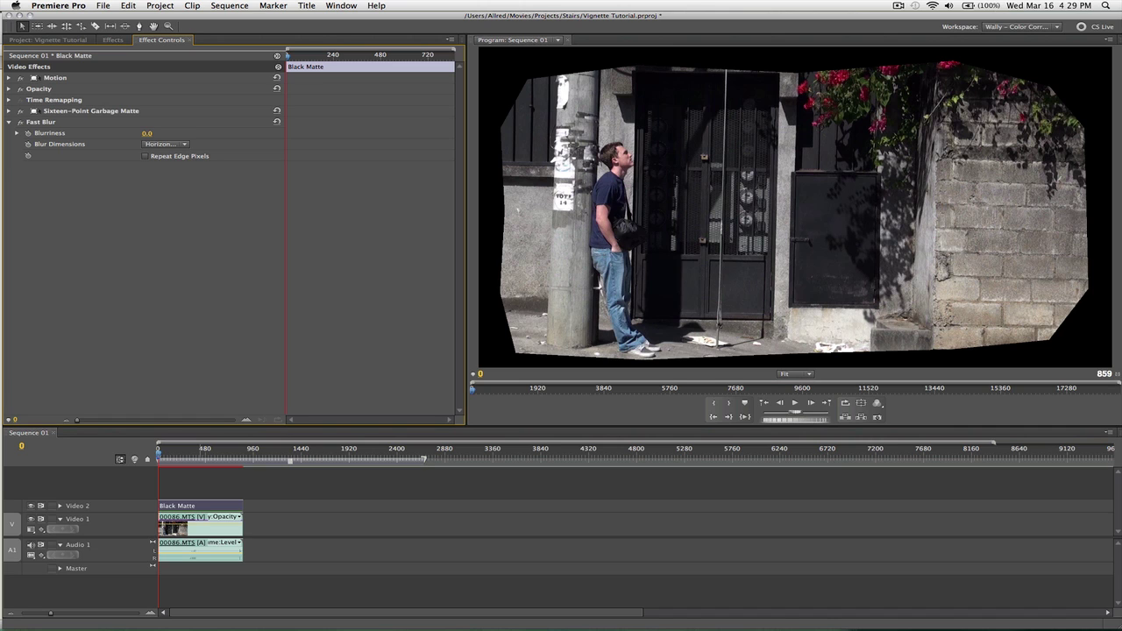
{"action": "left_click_drag", "start_coordinate": [146, 134], "coordinate": [188, 133]}
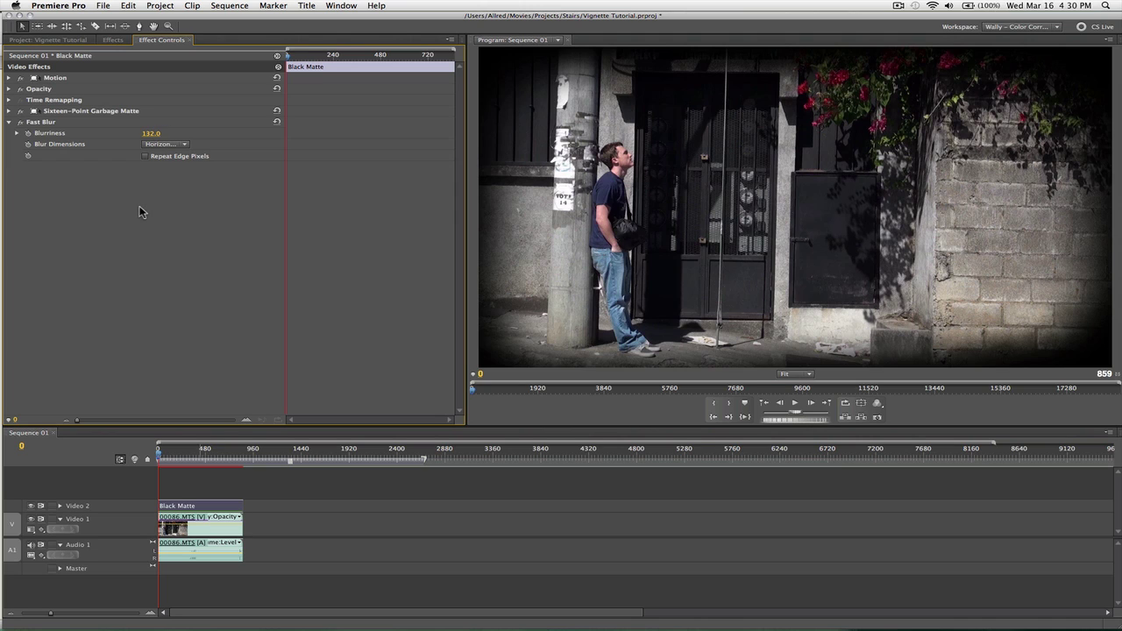
Step: Select the Sixteen-Point Garbage Matte and move its top-left point slightly inward
{"action": "left_click", "coordinate": [114, 41]}
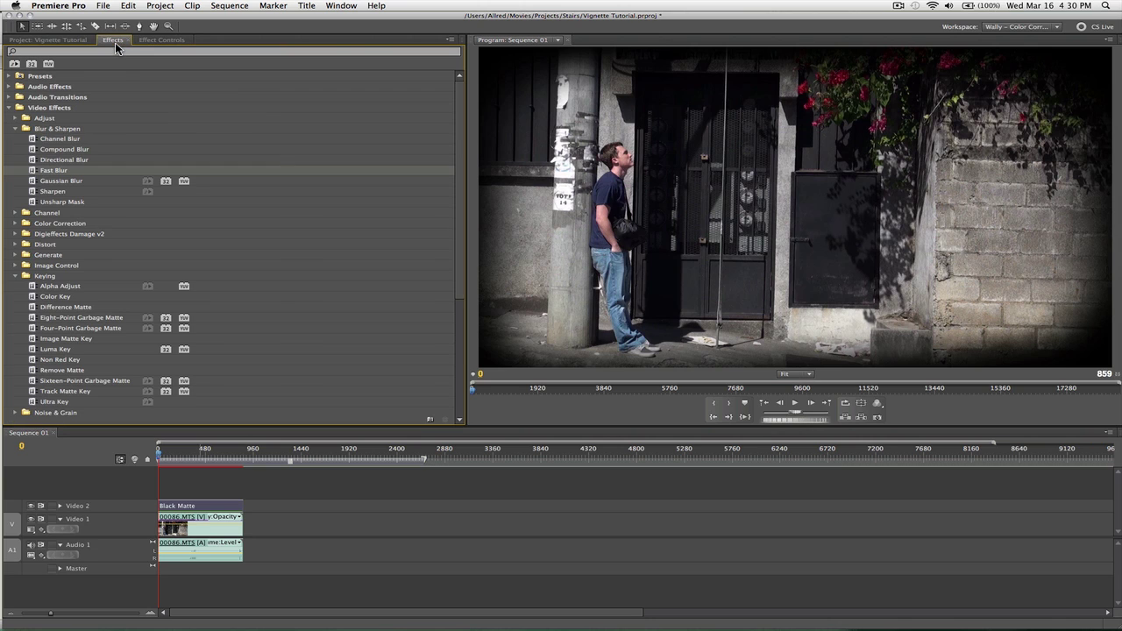
{"action": "left_click", "coordinate": [161, 40]}
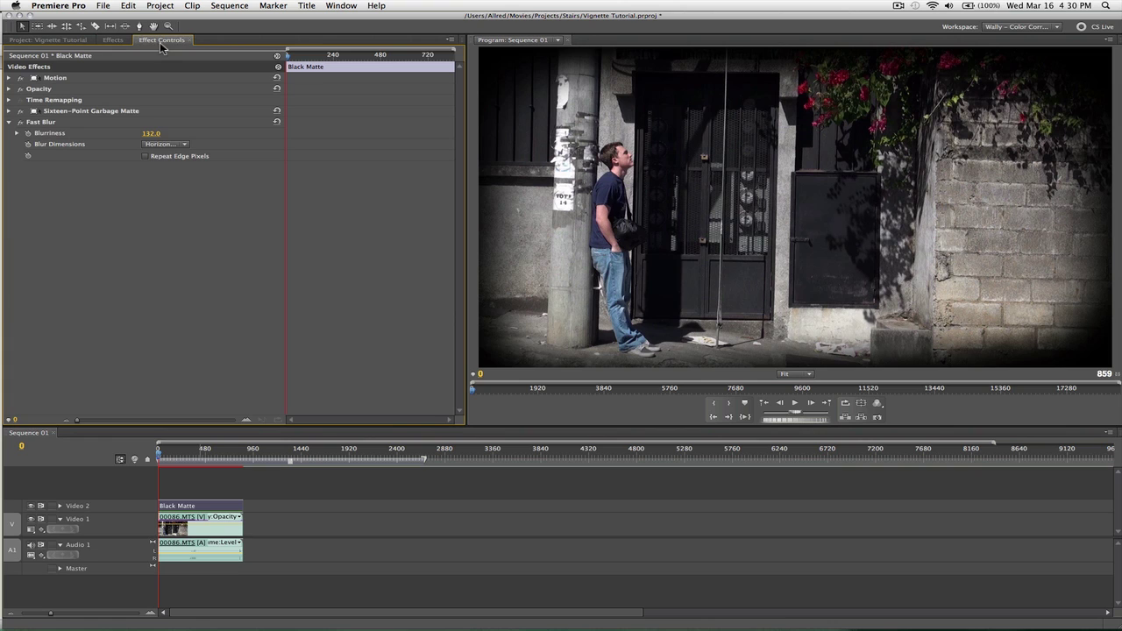
{"action": "left_click", "coordinate": [63, 111]}
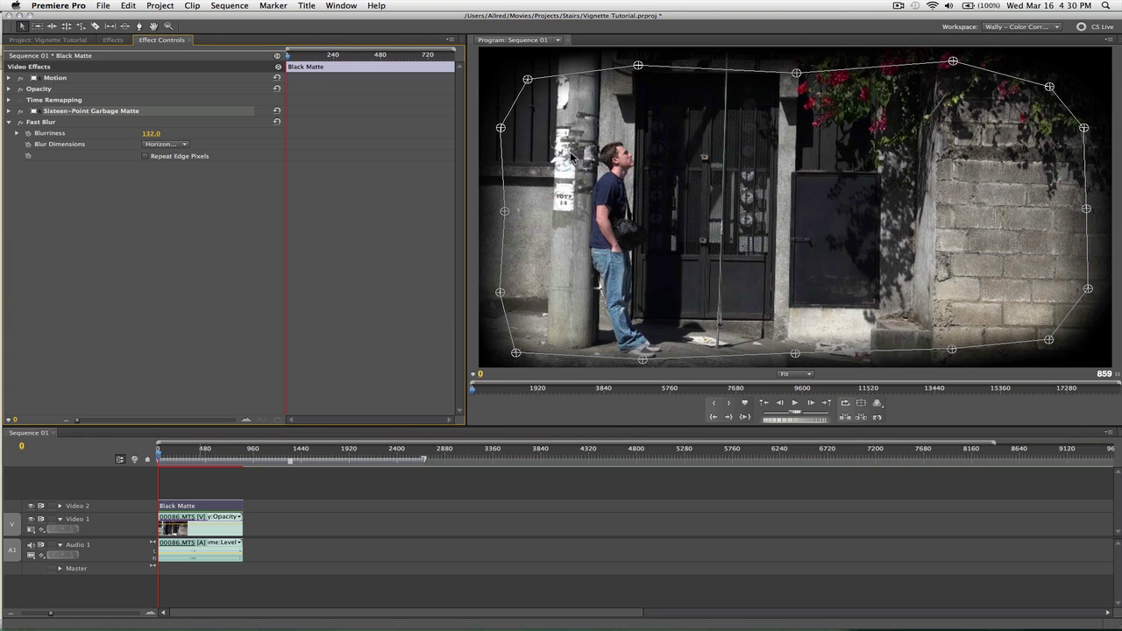
{"action": "left_click", "coordinate": [531, 88]}
{"action": "left_click_drag", "start_coordinate": [546, 107], "coordinate": [530, 84]}
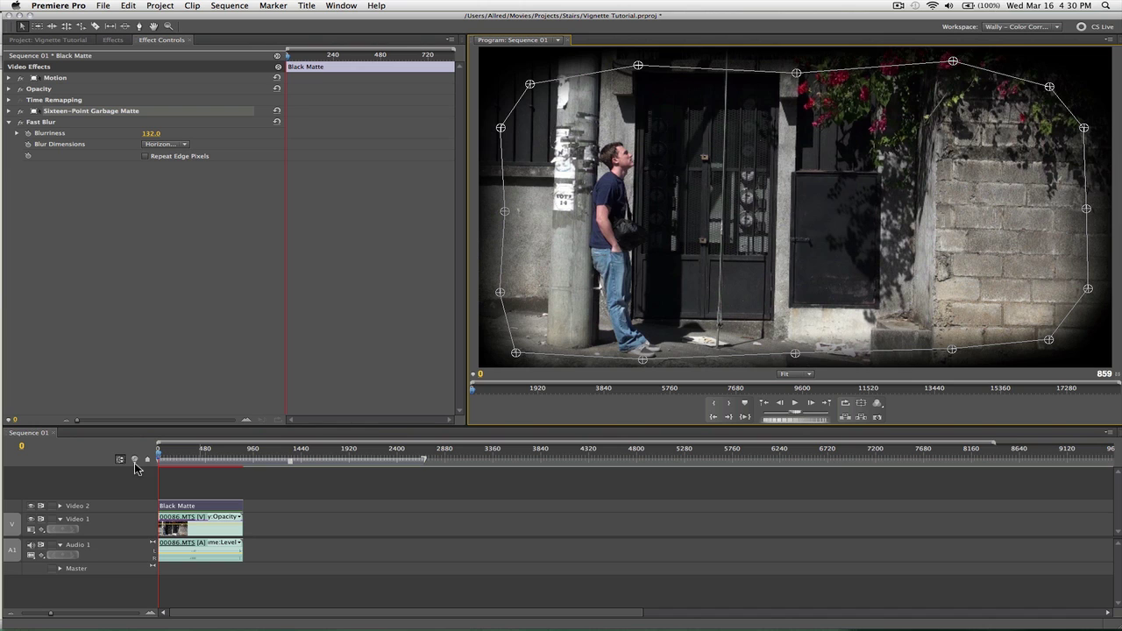
Step: Disable the street clip's Track Matte Key, lower Black Matte Blurriness to 102.0, then re-enable it
{"action": "left_click", "coordinate": [207, 526]}
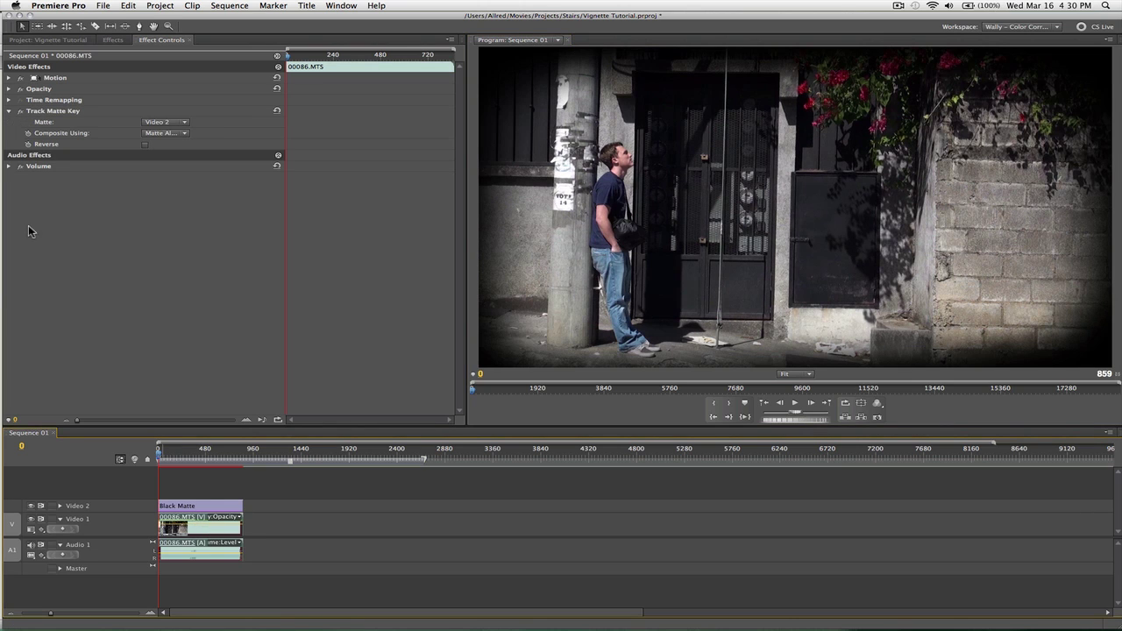
{"action": "left_click", "coordinate": [22, 116]}
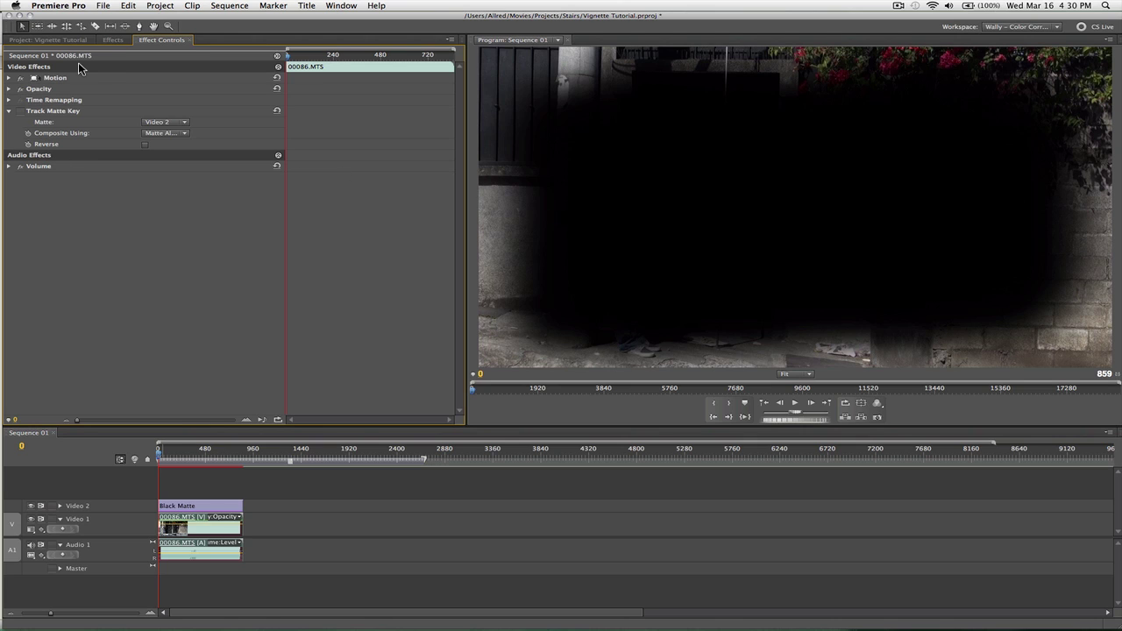
{"action": "left_click", "coordinate": [213, 505]}
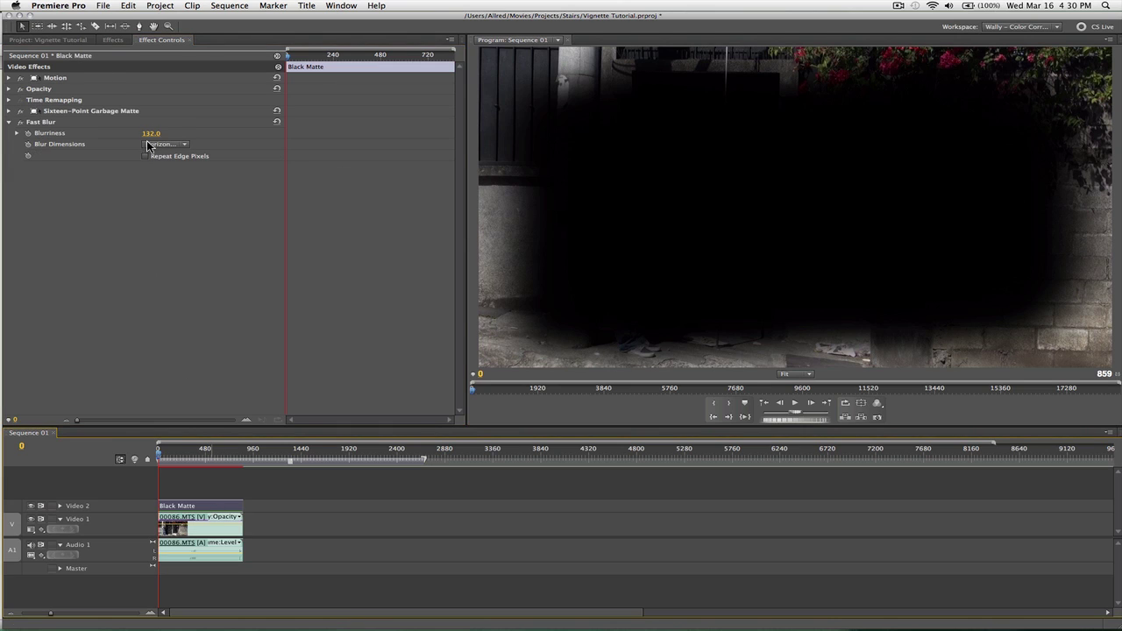
{"action": "left_click_drag", "start_coordinate": [151, 134], "coordinate": [215, 133]}
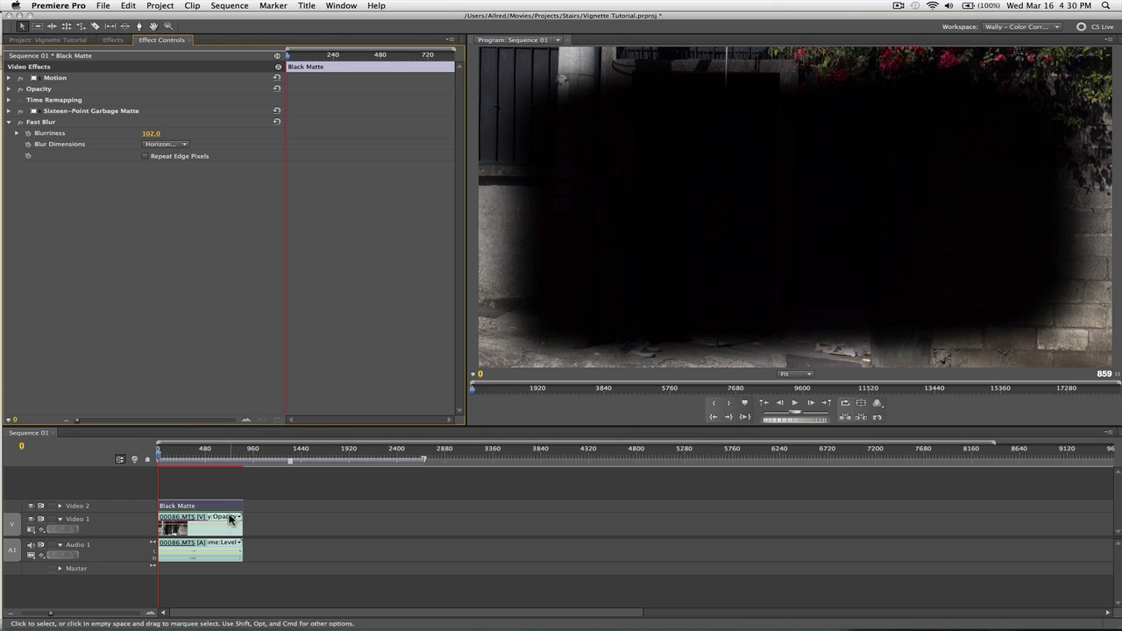
{"action": "left_click", "coordinate": [219, 534]}
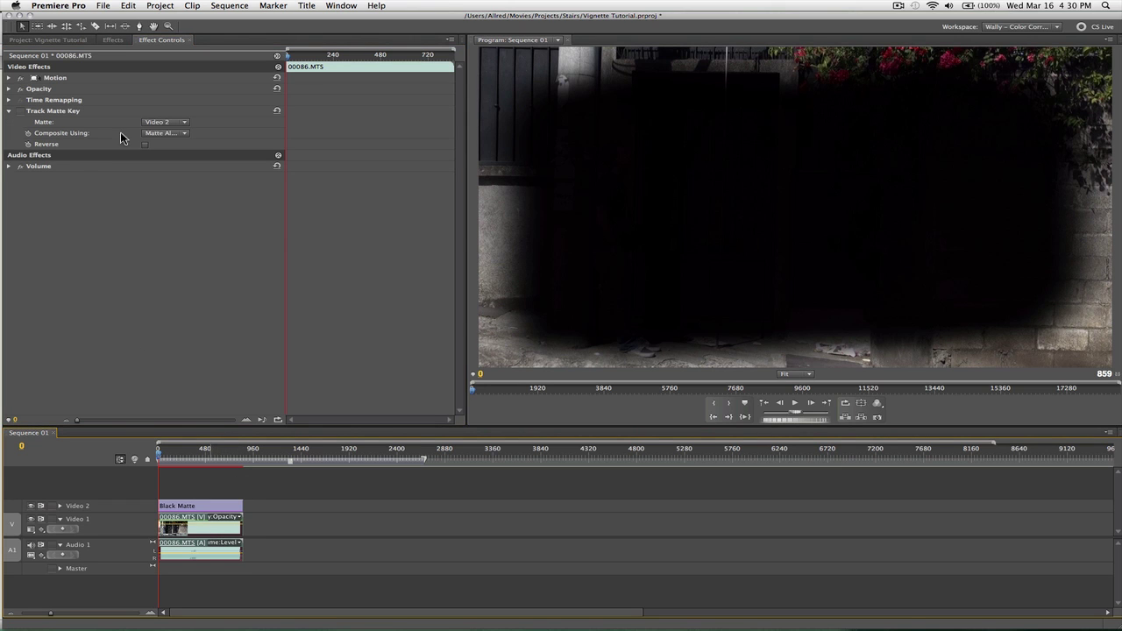
{"action": "left_click", "coordinate": [20, 111]}
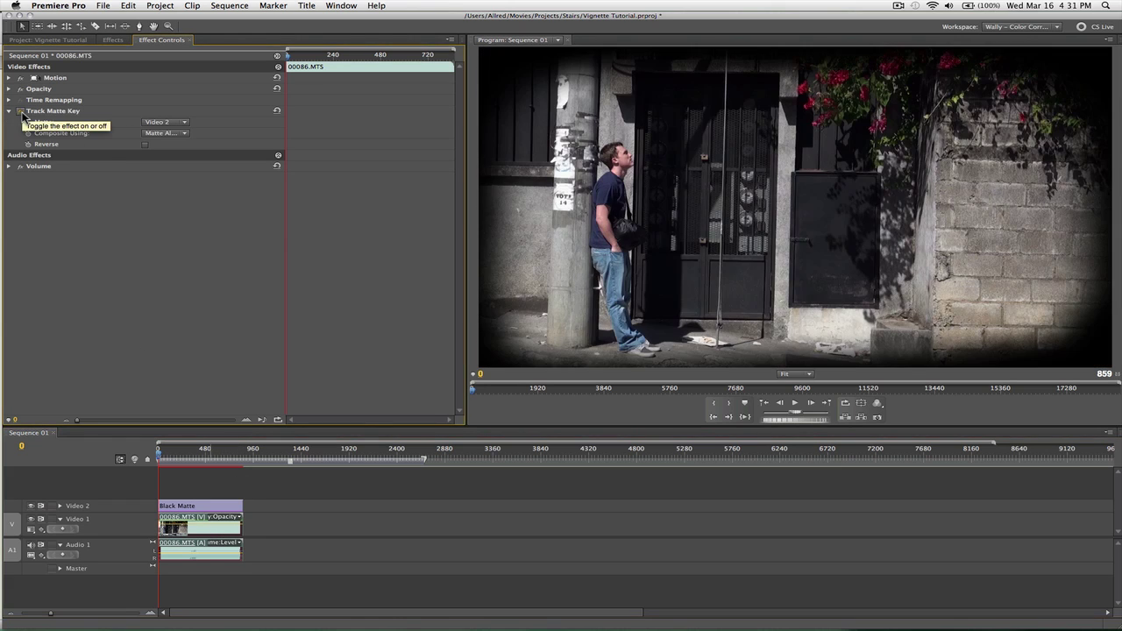